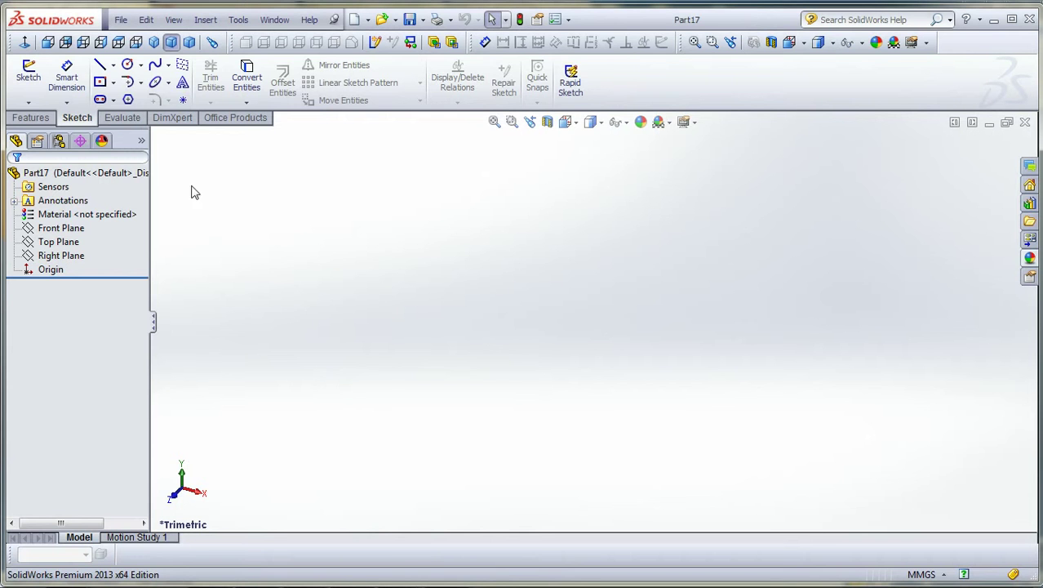
Start a sketch on the Front Plane and draw a center rectangle anchored at the origin
left_click(28, 74)
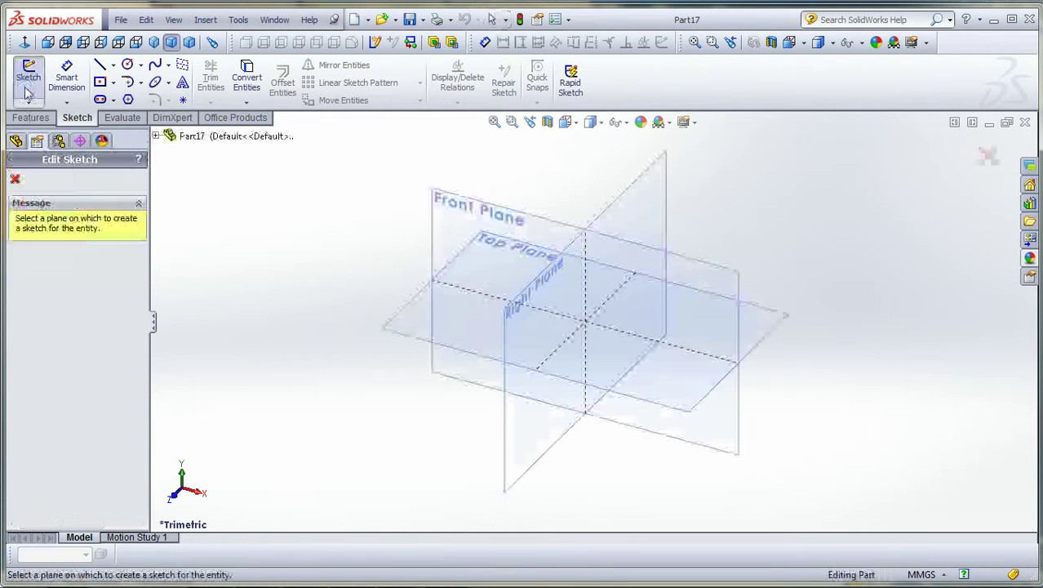
left_click(675, 265)
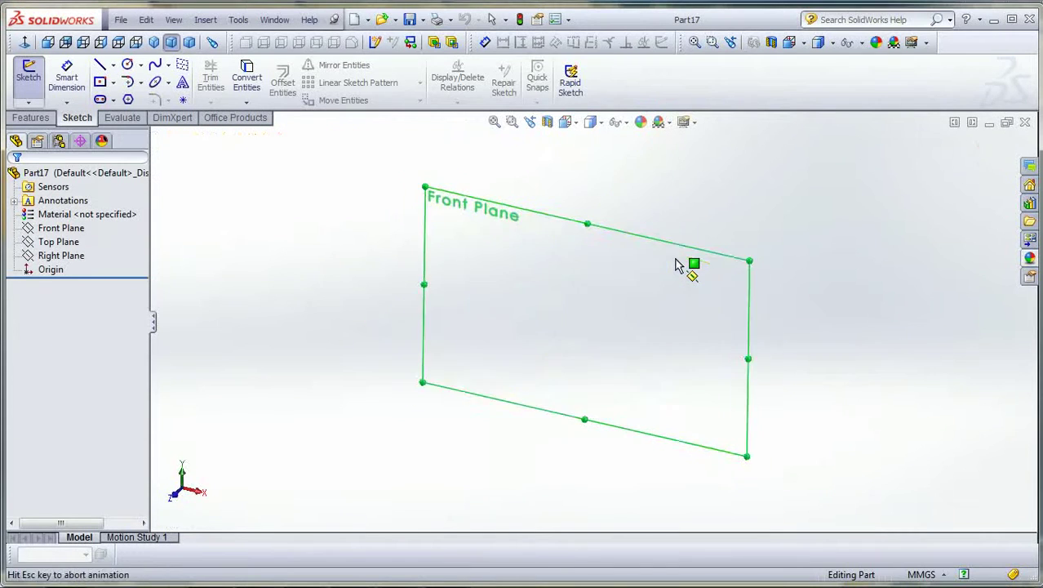
left_click(100, 81)
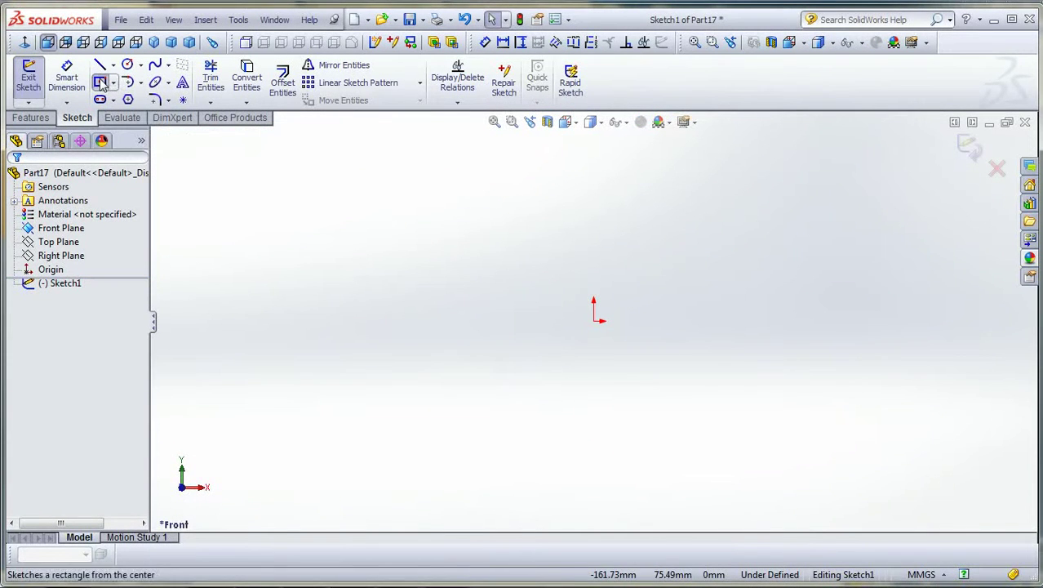
left_click(593, 320)
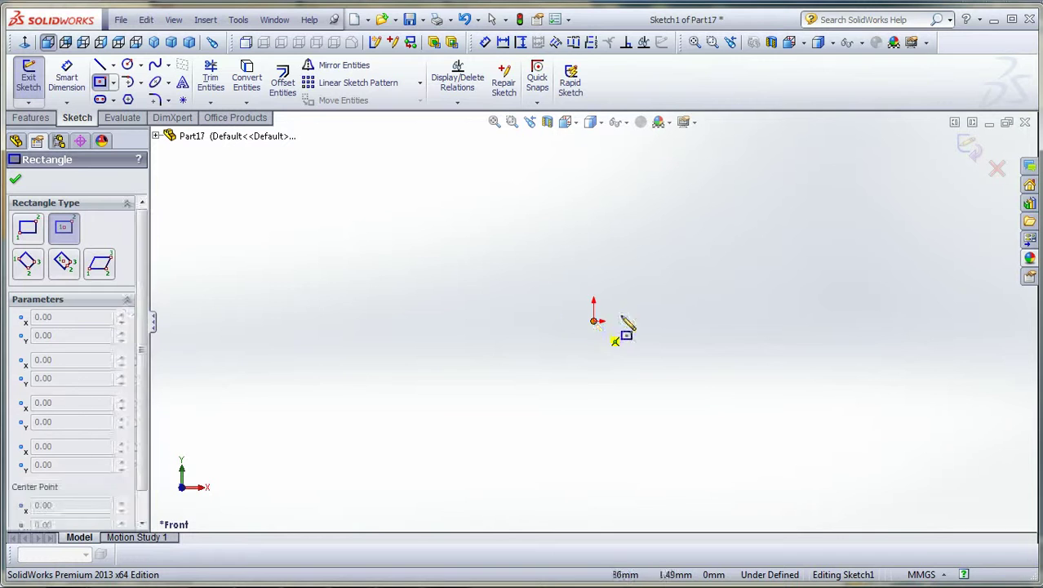
left_click(693, 224)
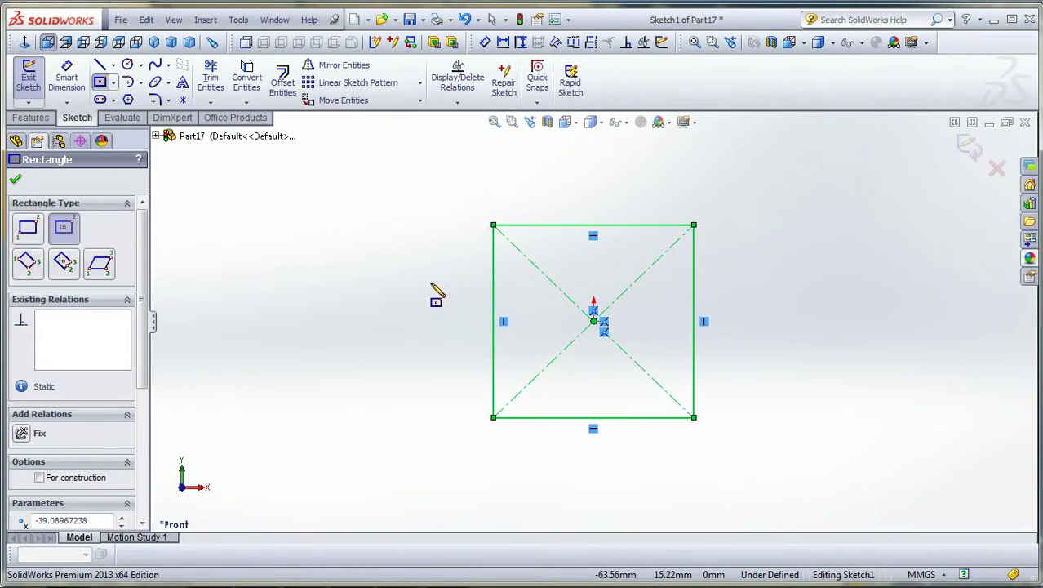
key("Escape")
Dimension the rectangle's top edge to a 10 mm width
left_click(67, 77)
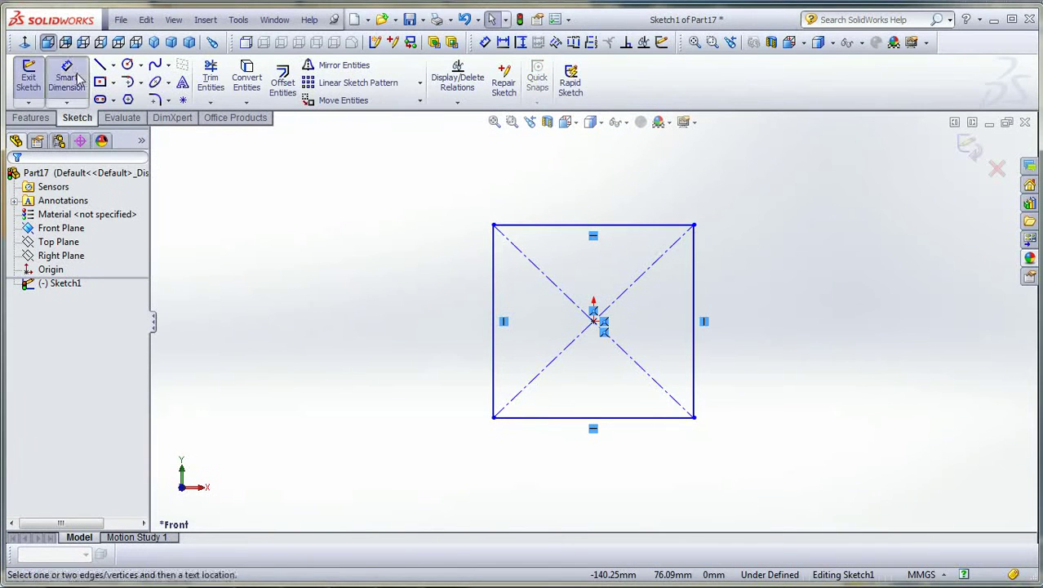
left_click(658, 227)
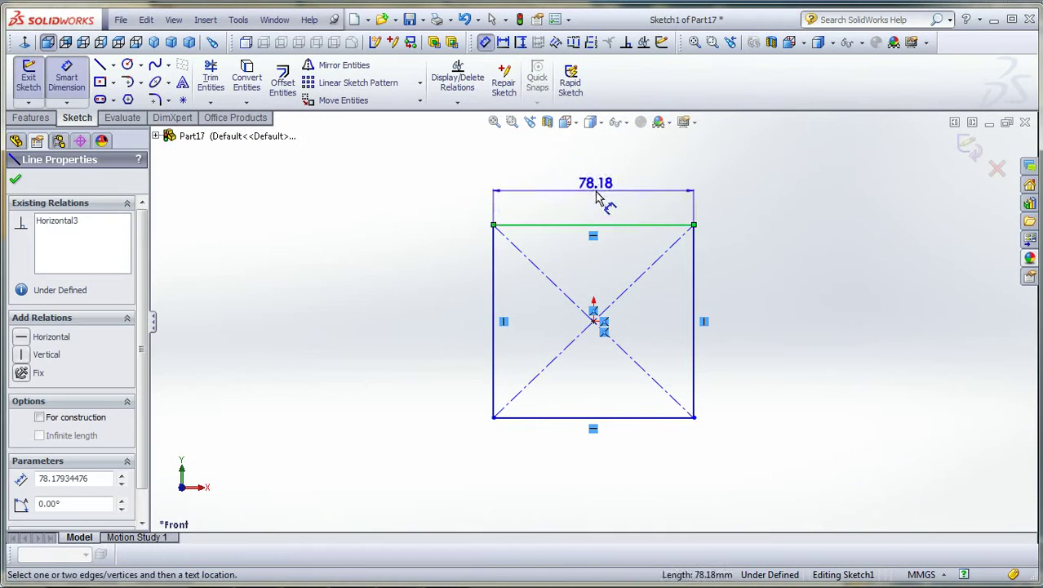
left_click(597, 193)
type("10mm")
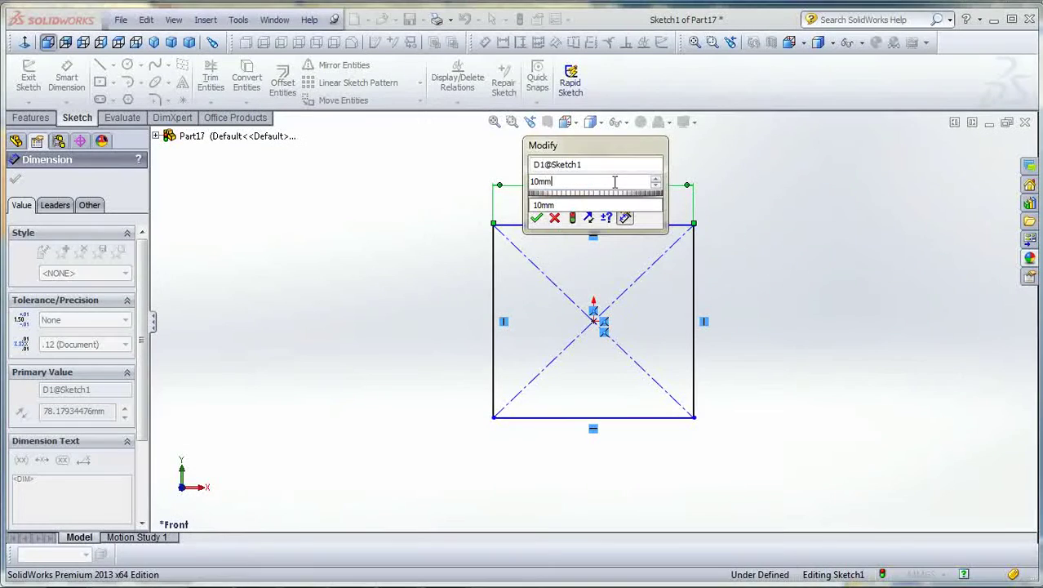
key("Return")
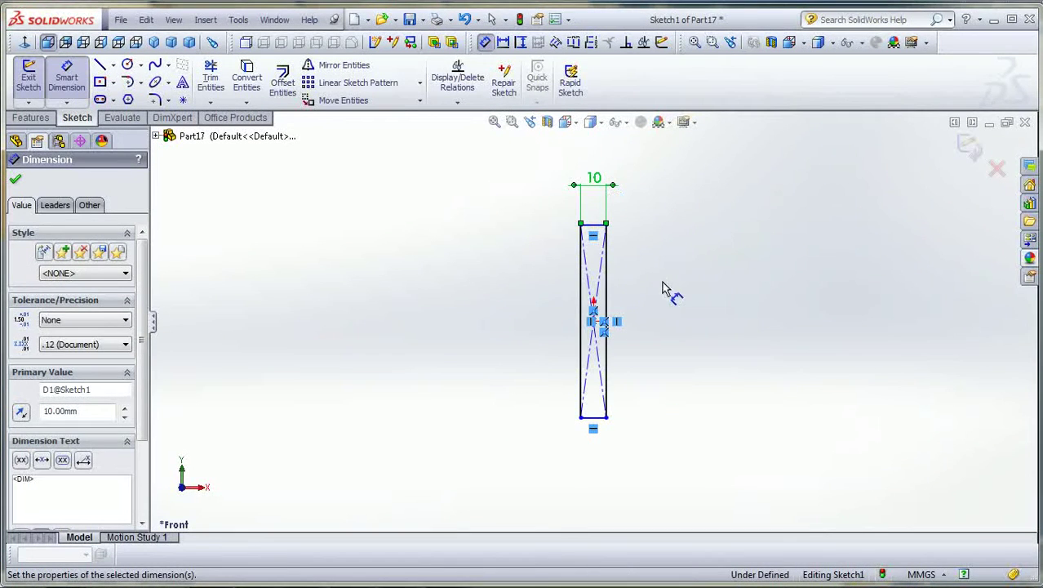
Dimension the right edge to a 10 mm height and zoom in on the square
left_click(606, 303)
left_click(663, 325)
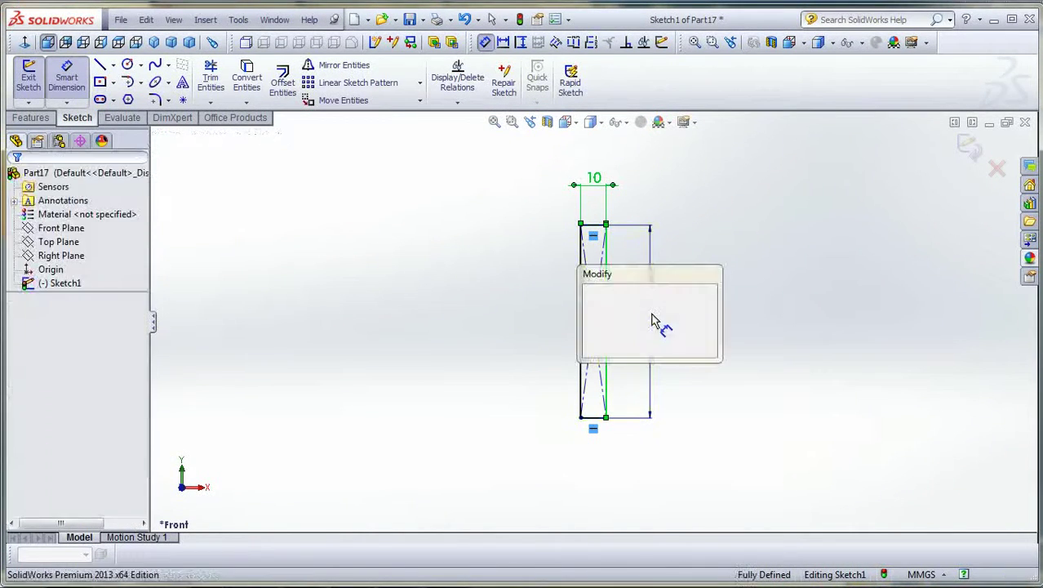
type("10.00")
type("m")
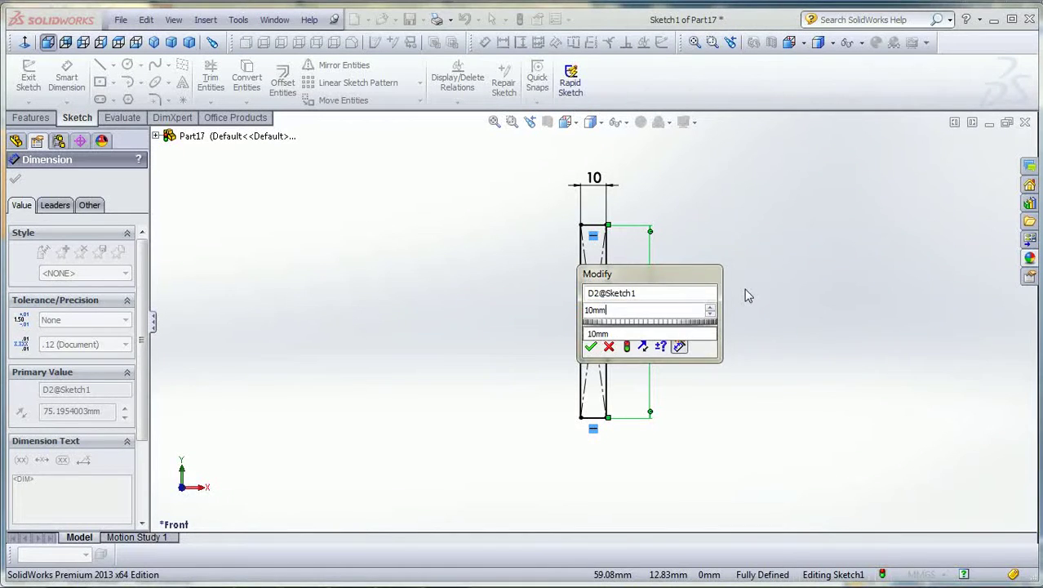
key("Return")
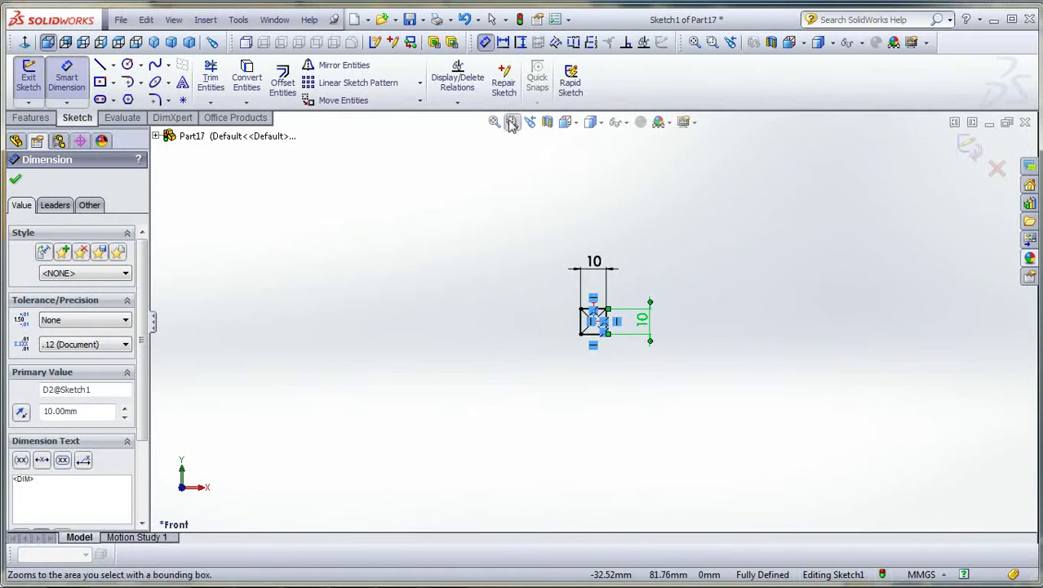
left_click(512, 121)
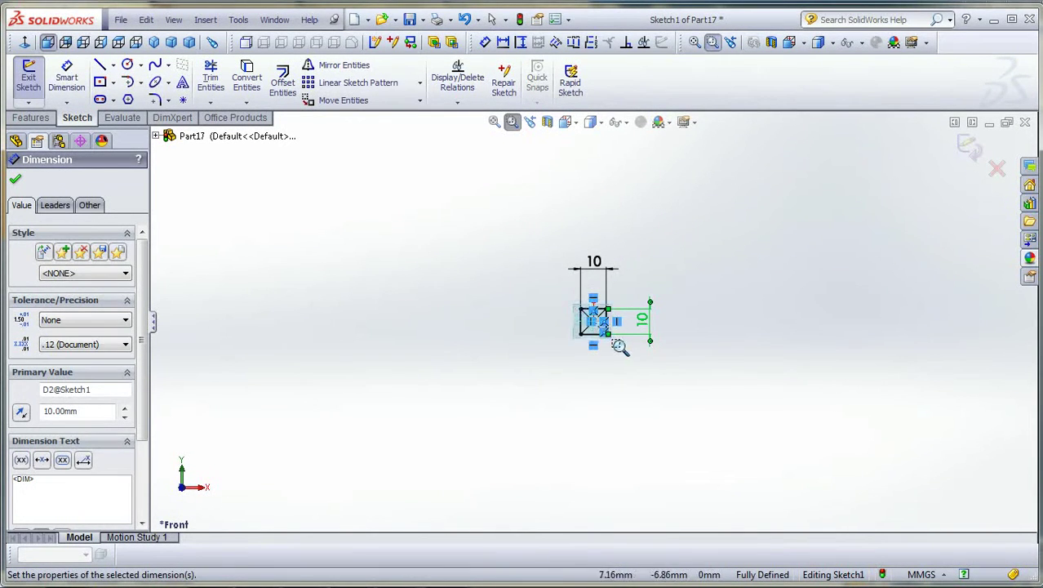
left_click_drag(578, 310, 622, 348)
scroll(800, 338, "down", 1)
scroll(800, 338, "up", 3)
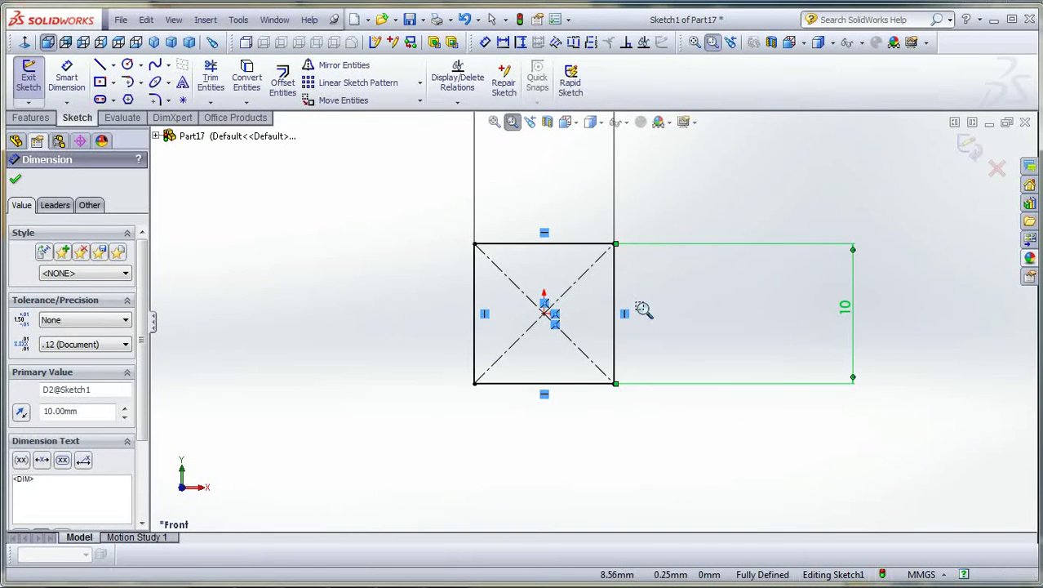
left_click(15, 179)
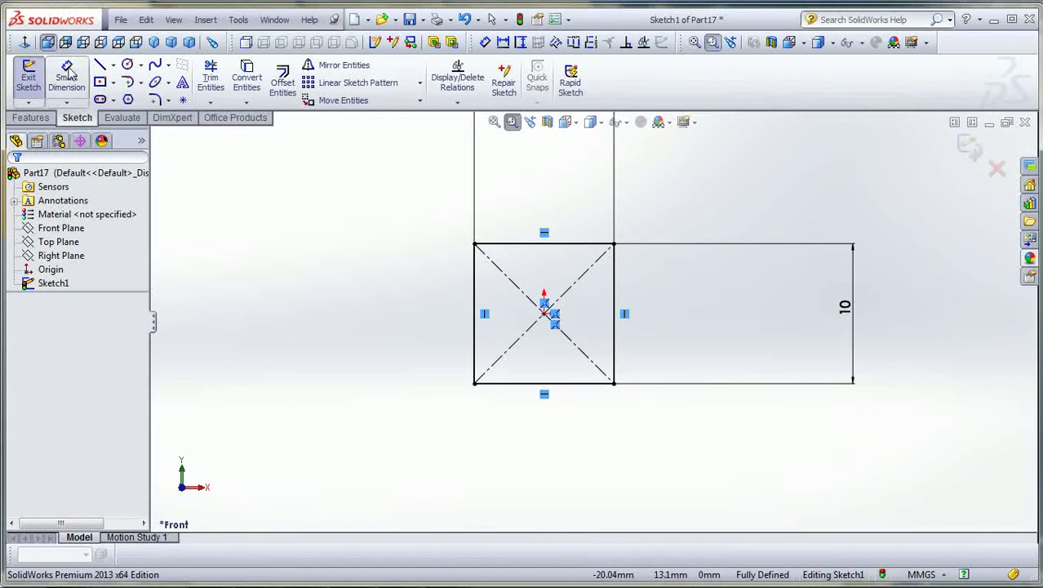
Draw a circle centred on the origin and dimension its diameter to 8 mm
left_click(128, 67)
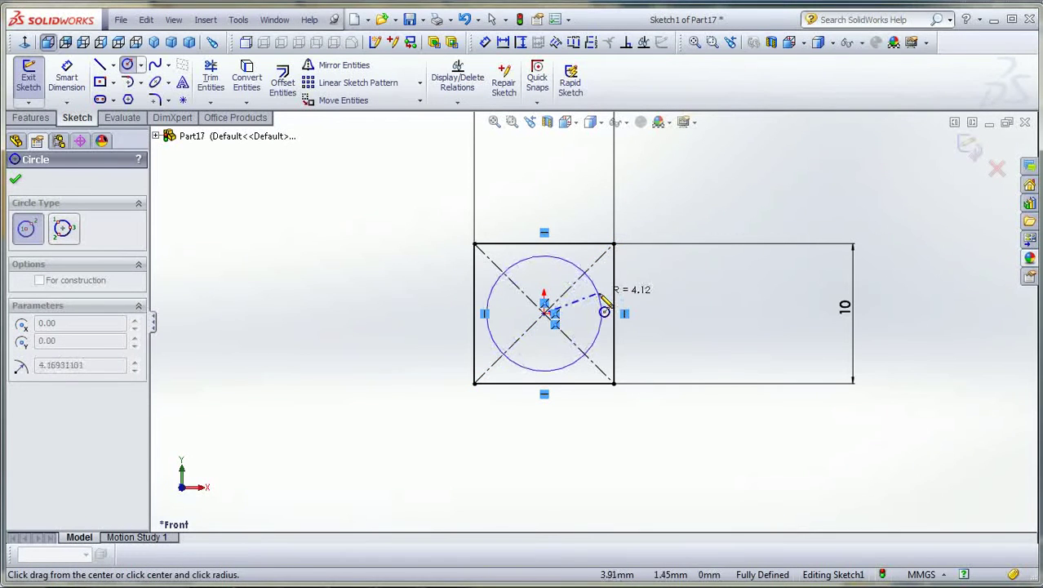
left_click_drag(545, 313, 603, 310)
left_click(67, 78)
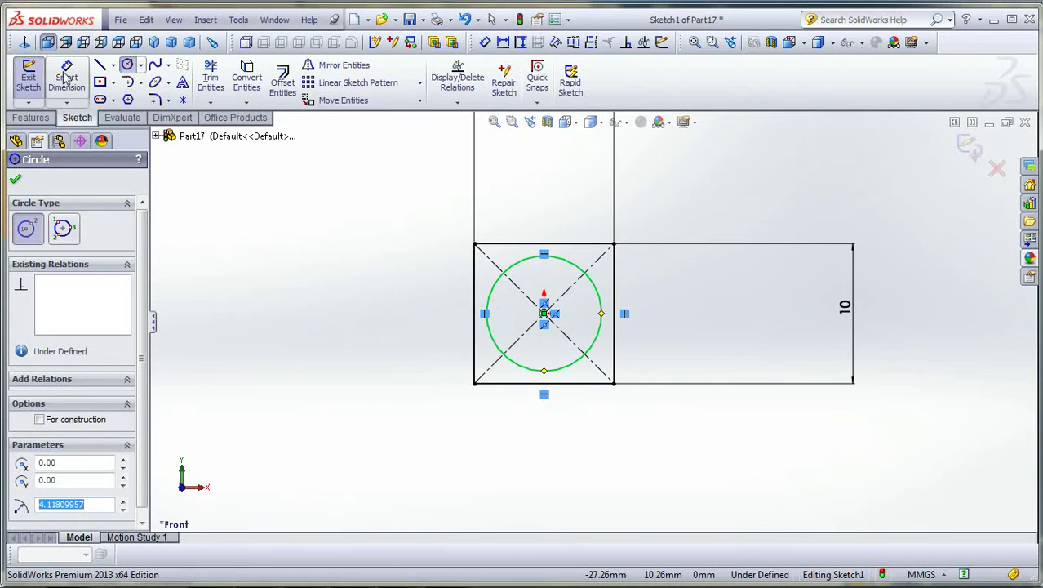
left_click(599, 286)
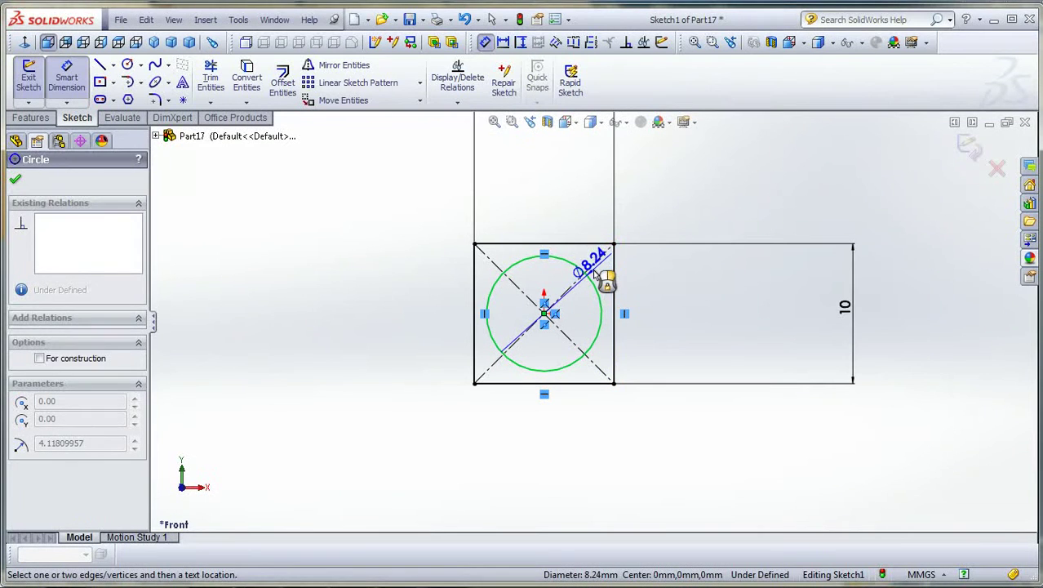
left_click(595, 272)
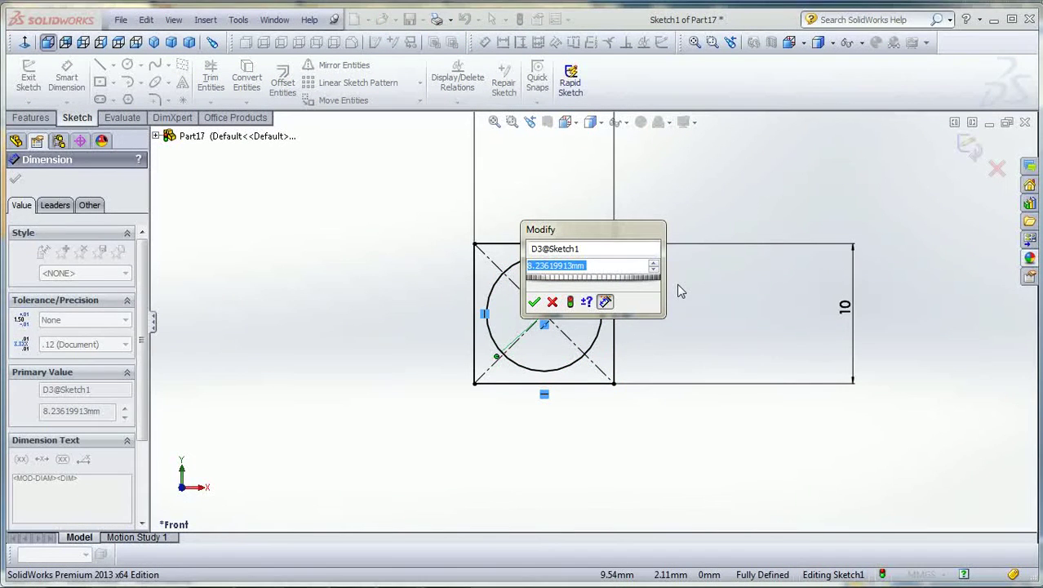
type("8.00mm")
key("Return")
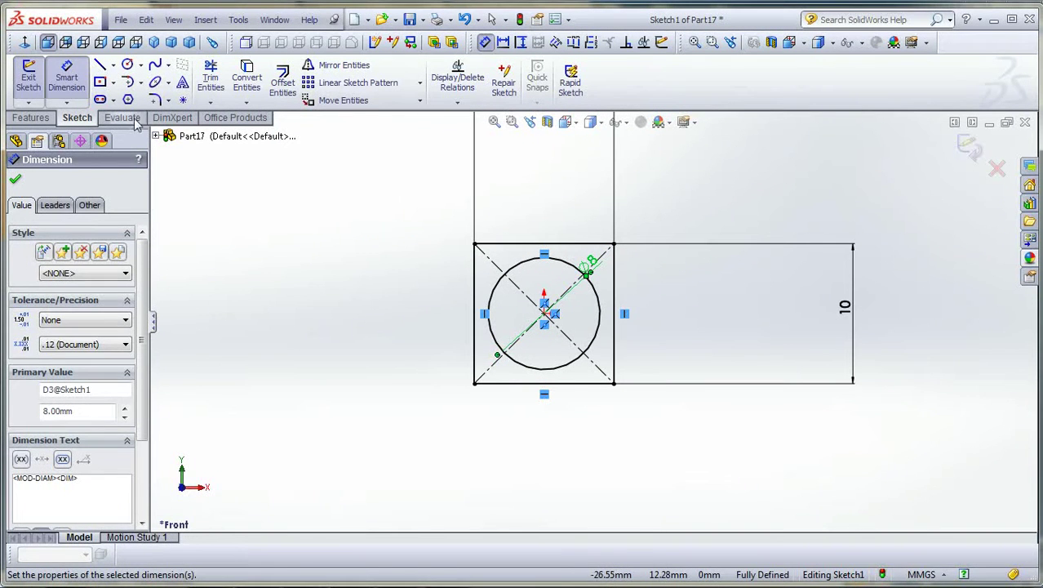
left_click(16, 180)
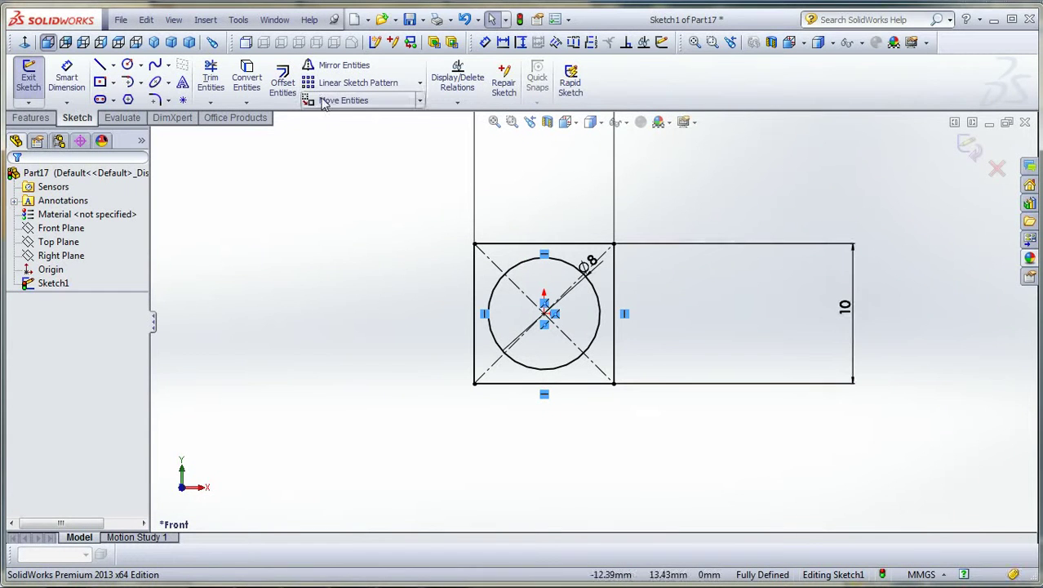
Extrude the sketch 20 mm as Boss-Extrude1 and orbit to view the bored bar
left_click(30, 118)
left_click(35, 82)
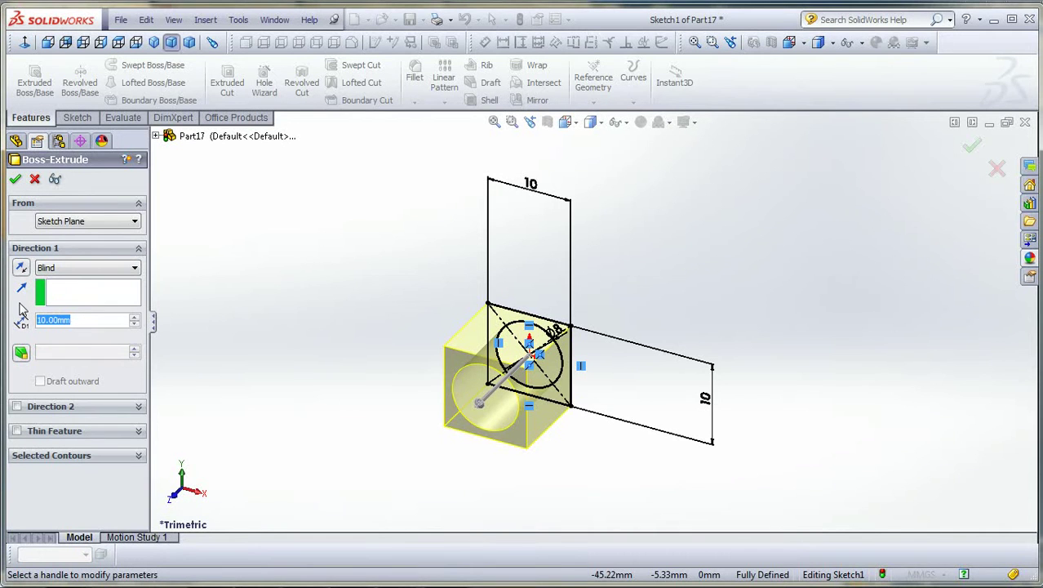
type("20")
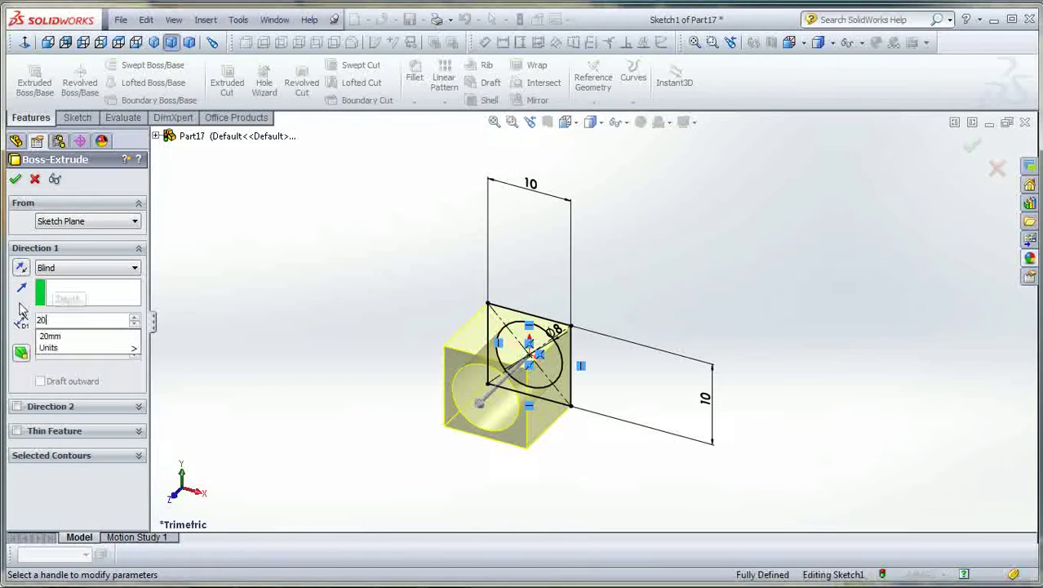
key("Return")
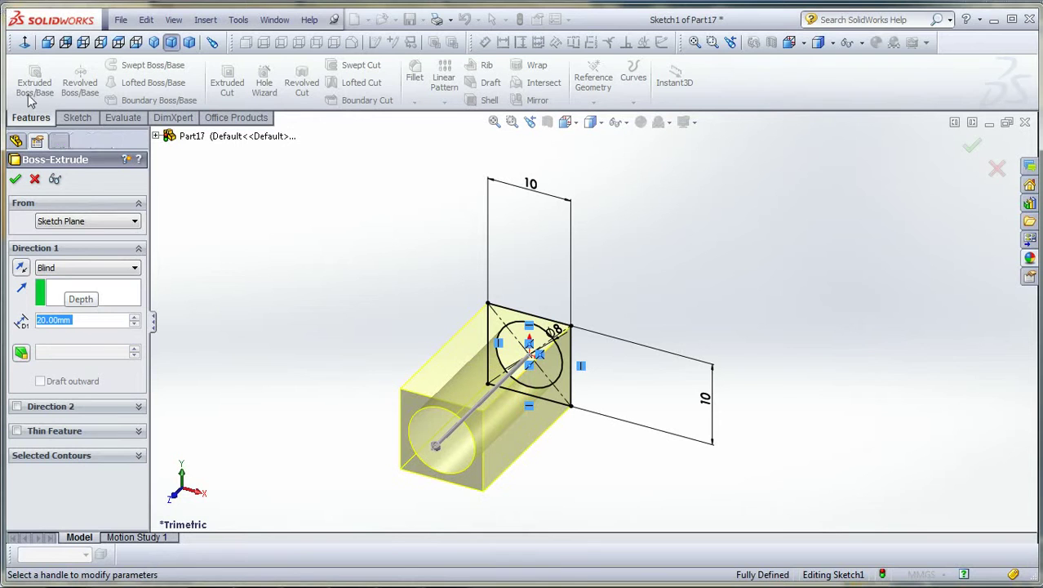
left_click(17, 179)
mouse_move(249, 258)
middle_mouse_down()
mouse_move(281, 238)
mouse_move(267, 245)
middle_mouse_up()
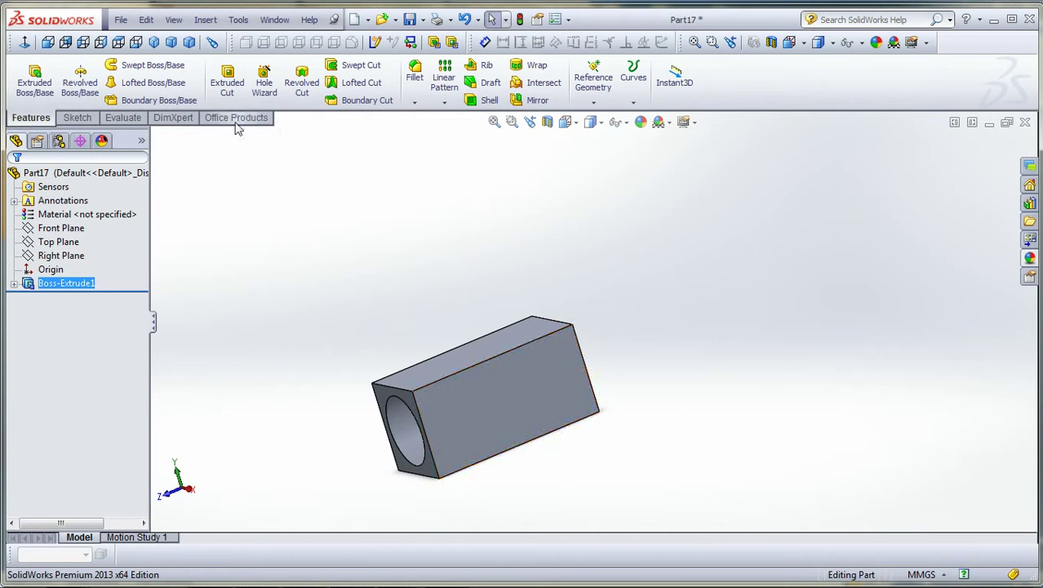
Start a new sketch on the bar's long side face
left_click(74, 117)
left_click(27, 72)
left_click(528, 357)
left_click(514, 411)
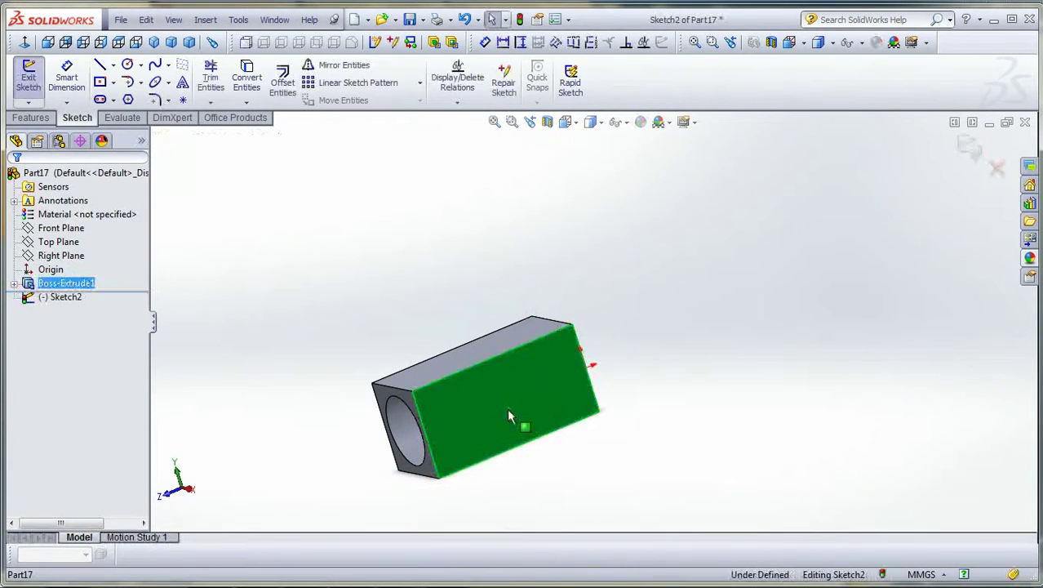
mouse_move(703, 395)
middle_mouse_down()
mouse_move(689, 433)
mouse_move(622, 261)
mouse_move(638, 268)
middle_mouse_up()
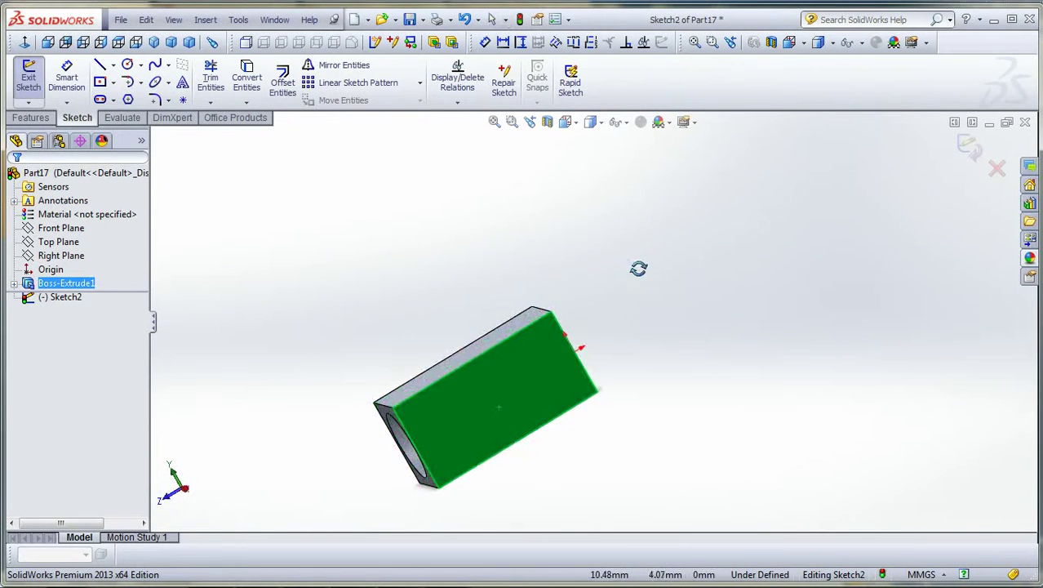
Switch to the Right view and zoom out so the part sits near the centre
left_click(48, 41)
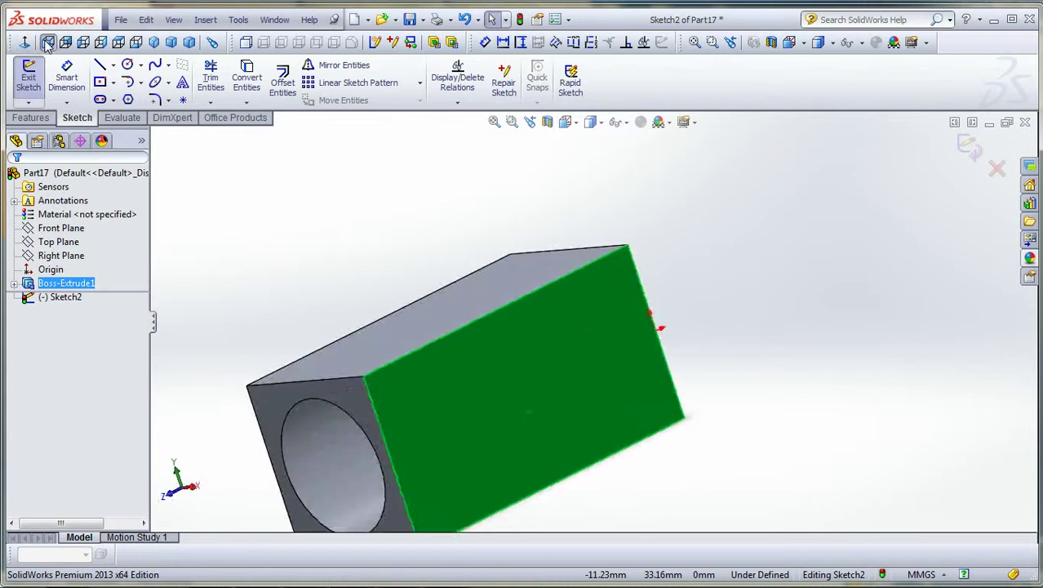
left_click(99, 44)
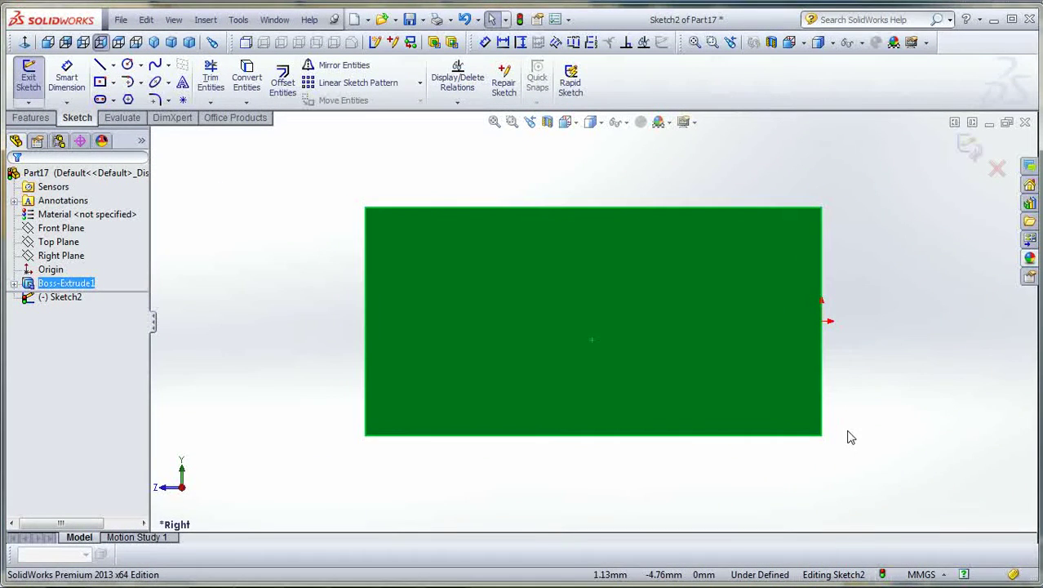
scroll(847, 346, "down", 2)
scroll(849, 339, "up", 3)
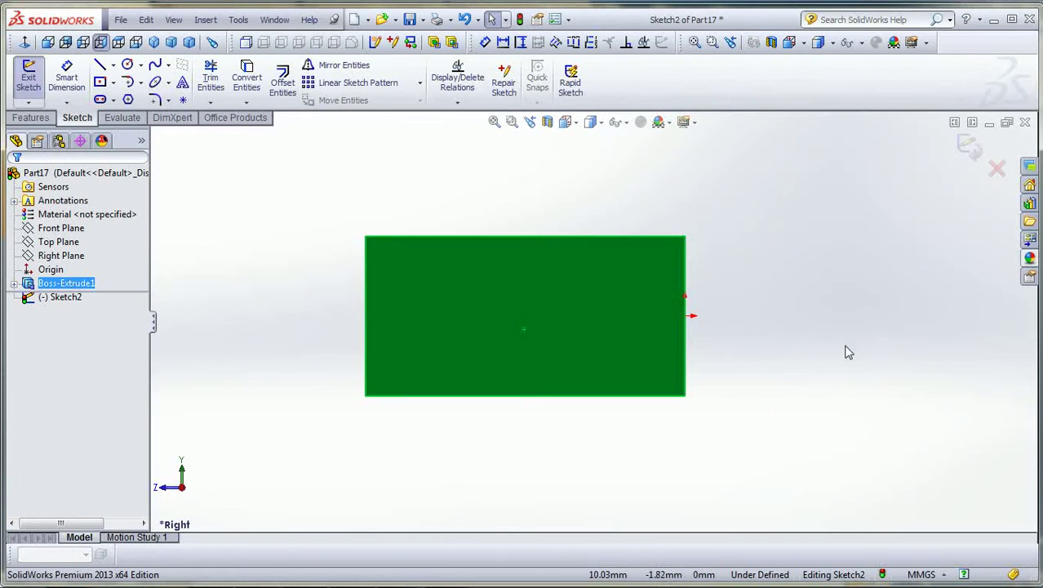
scroll(844, 350, "up", 2)
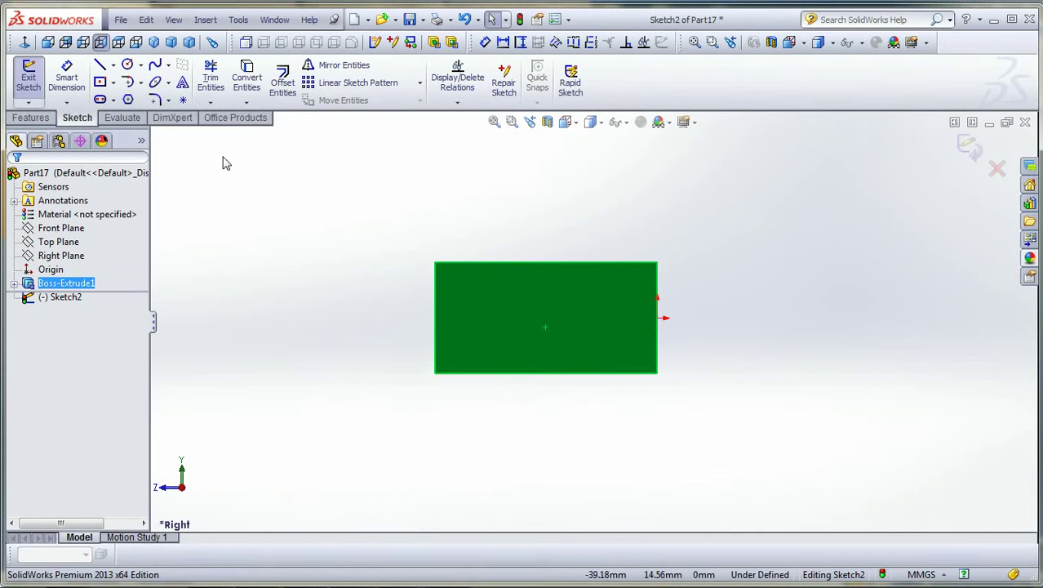
scroll(318, 189, "up", 1)
scroll(324, 183, "up", 1)
left_click(113, 65)
Draw a vertical centerline from the face centre down below the bar
left_click(130, 97)
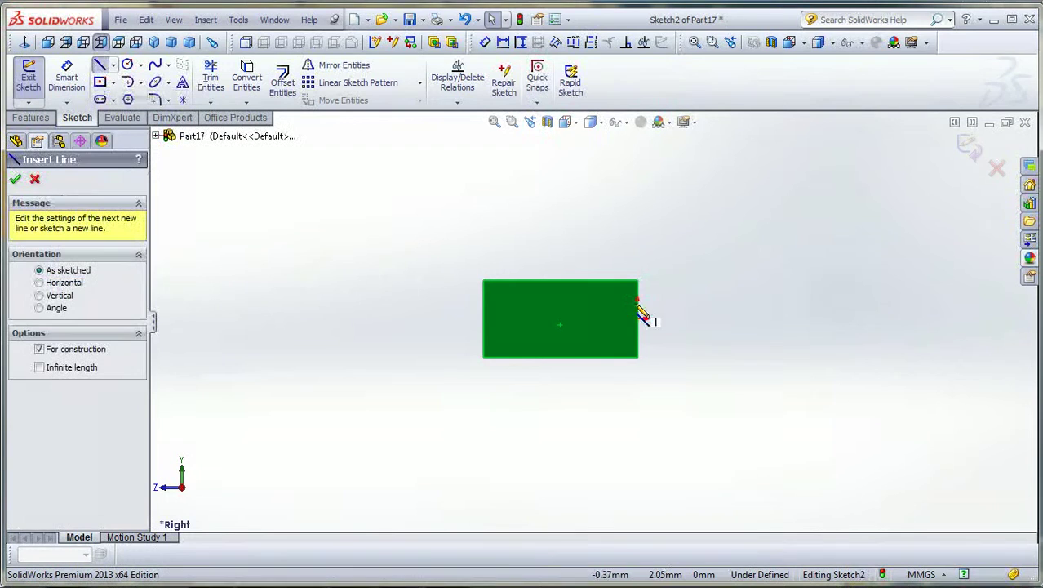
left_click(560, 326)
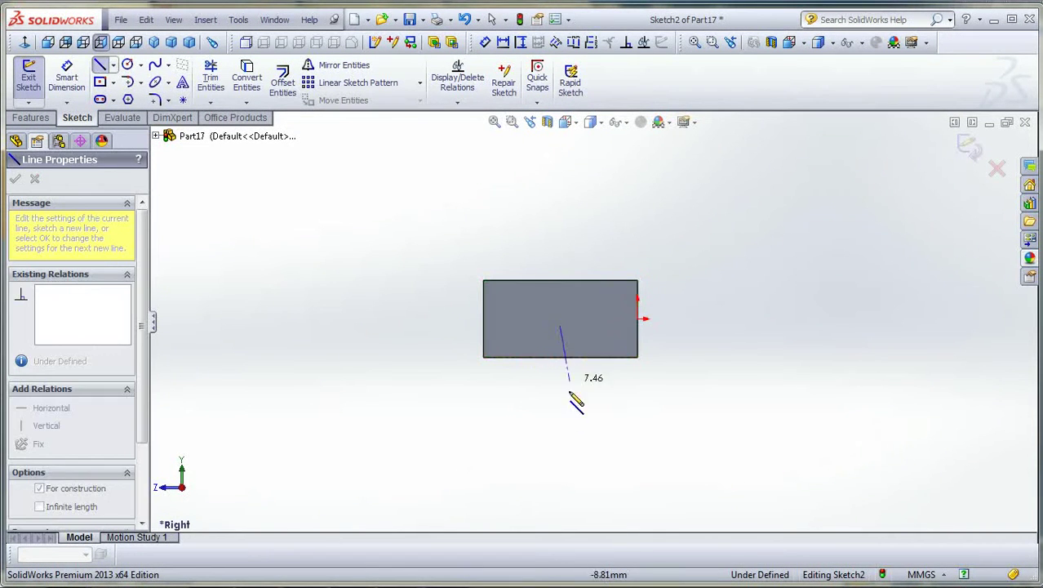
left_click(560, 498)
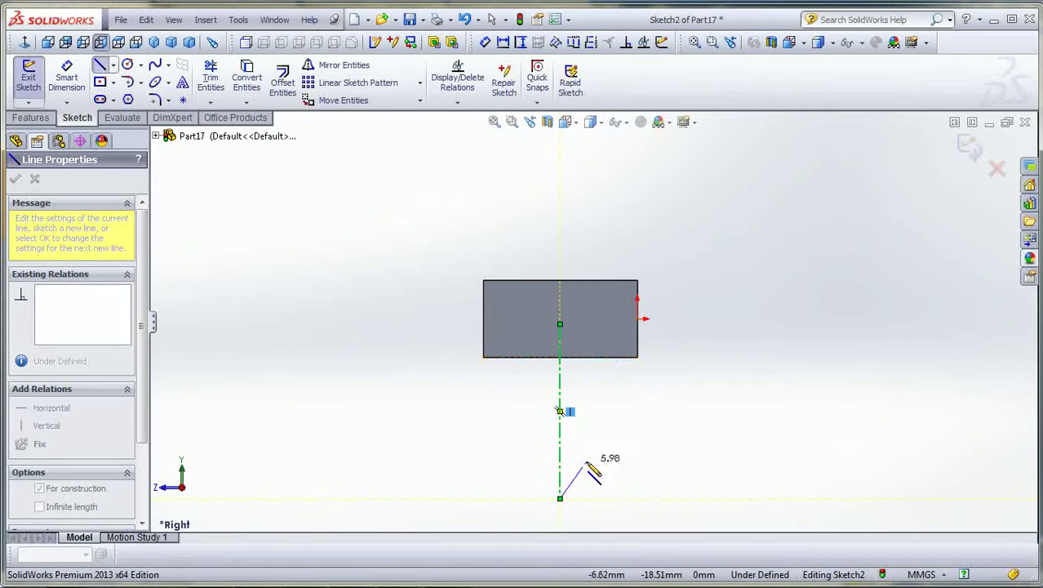
key("Escape")
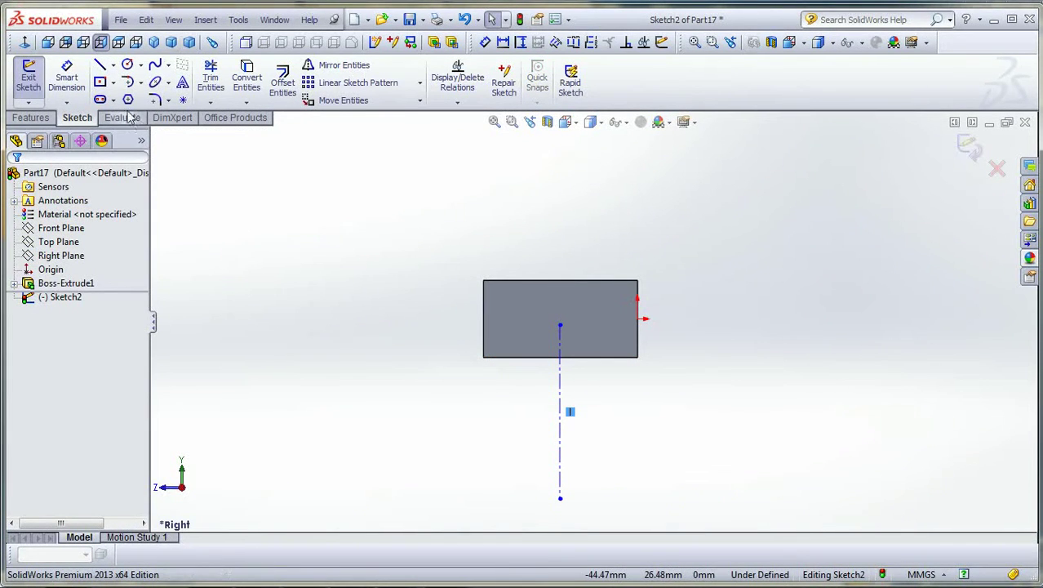
Dimension the centerline 10 mm from the bar's left end edge
left_click(67, 78)
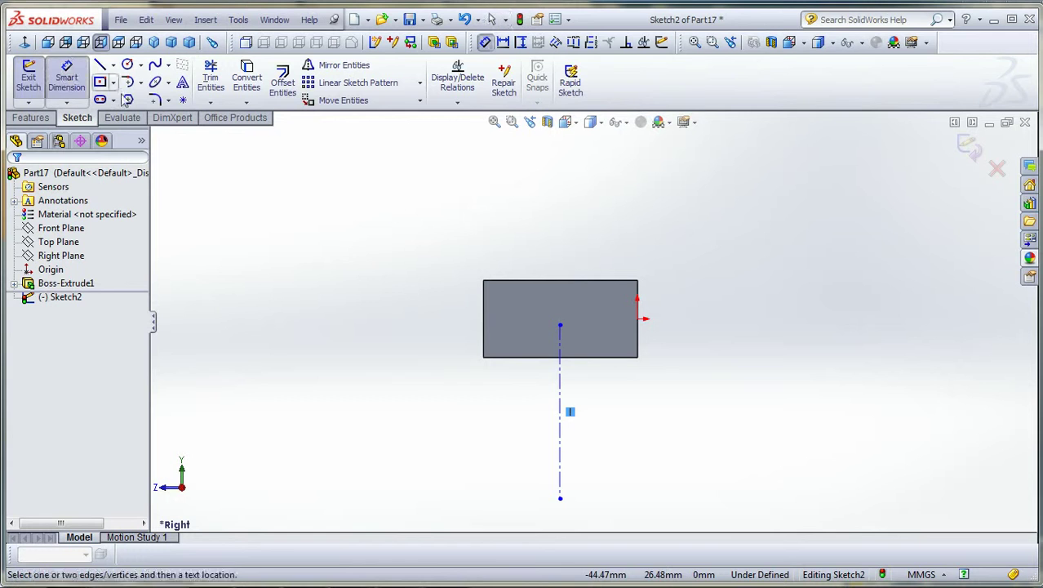
left_click(484, 341)
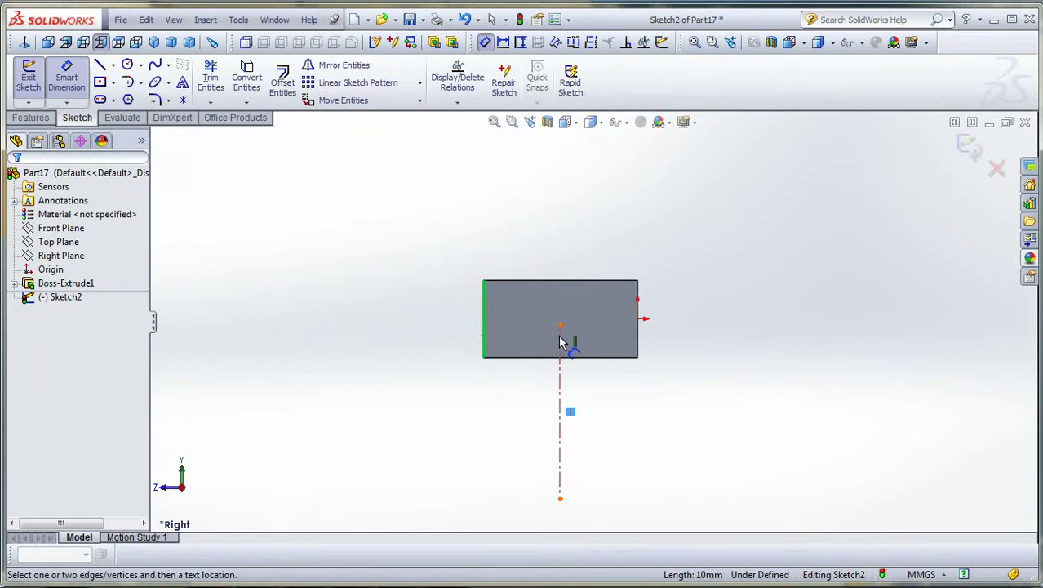
left_click(560, 337)
left_click(526, 333)
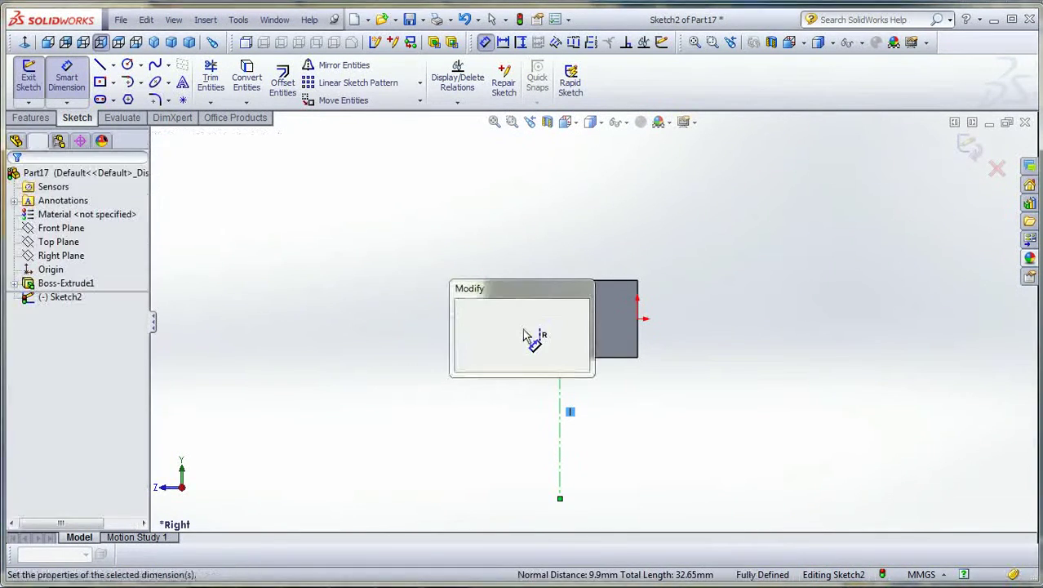
type("10")
key("Return")
key("Return")
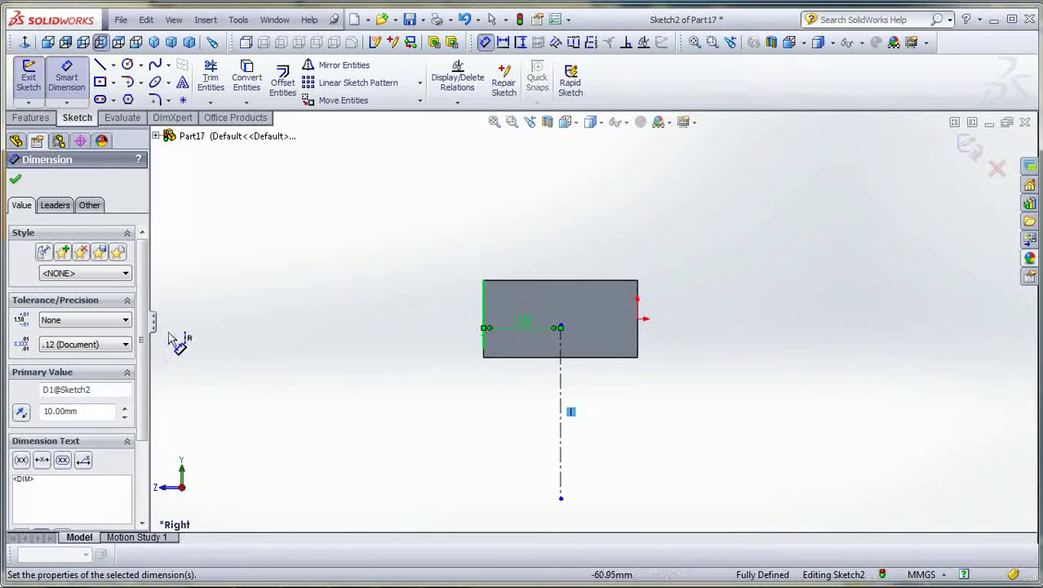
left_click(16, 181)
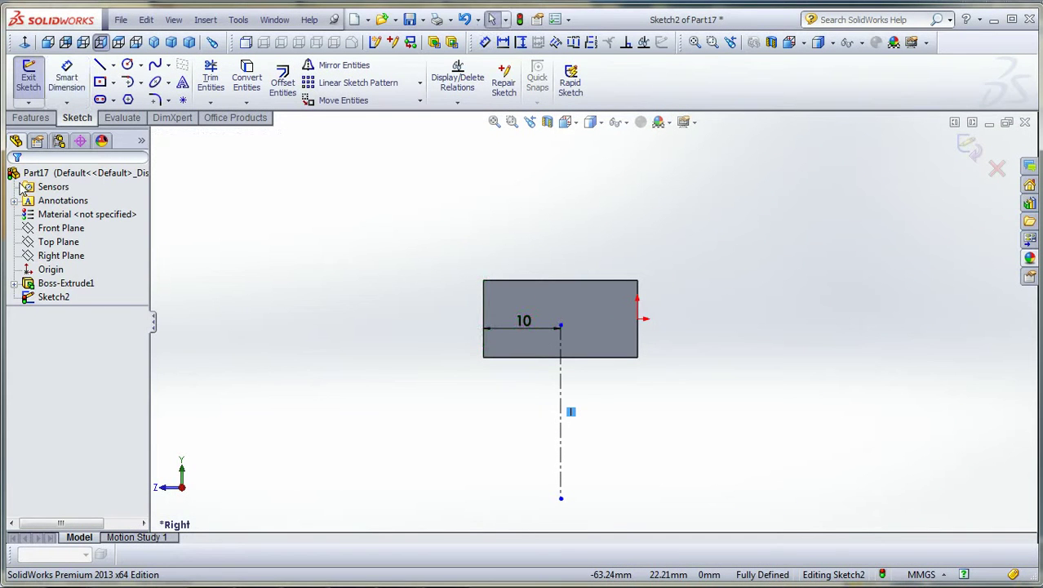
Draw connected lines: a left leg, a bottom-edge line and a right leg below the bar
left_click(99, 65)
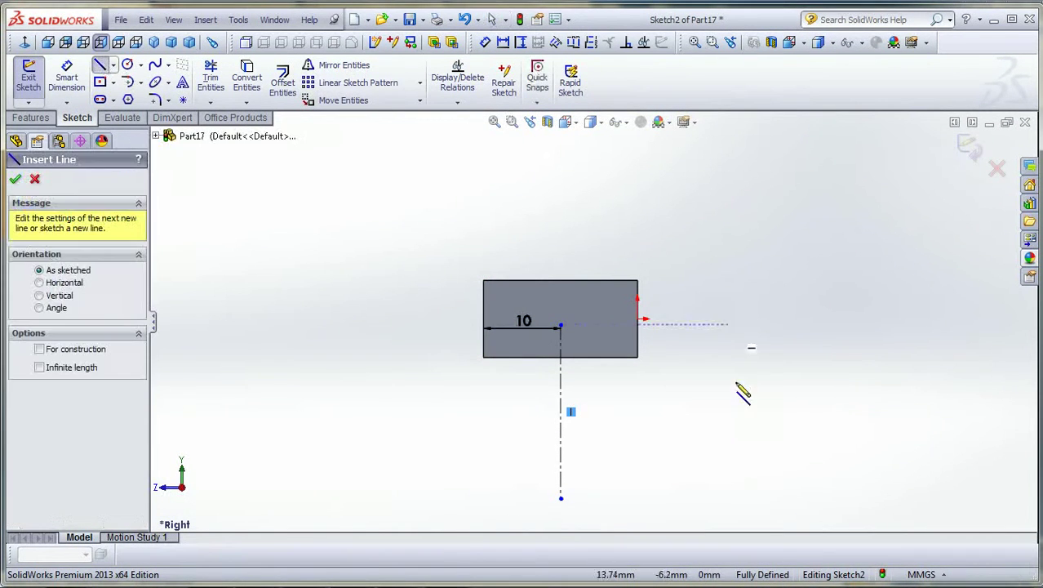
left_click(506, 406)
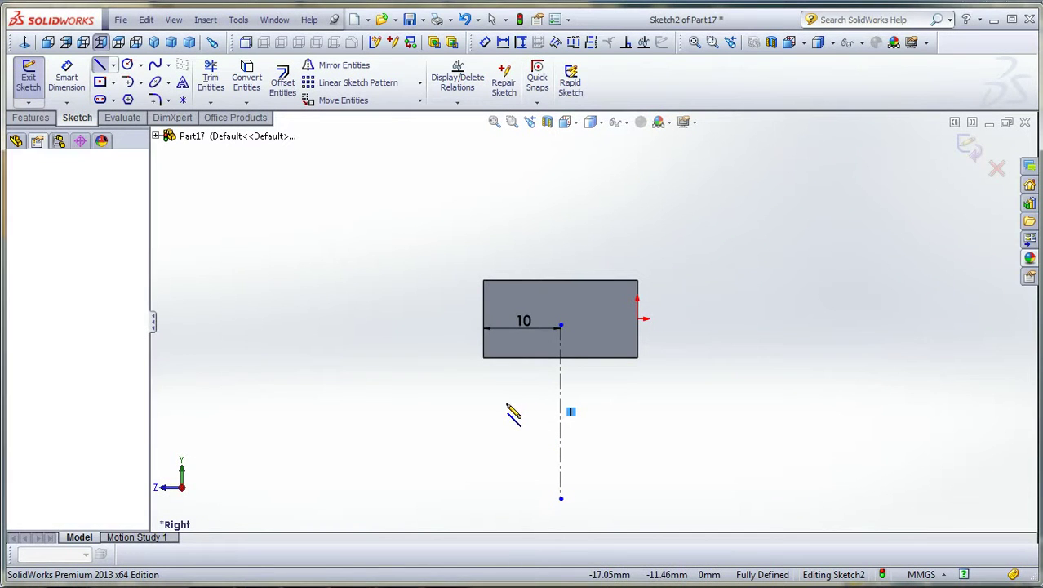
left_click(506, 356)
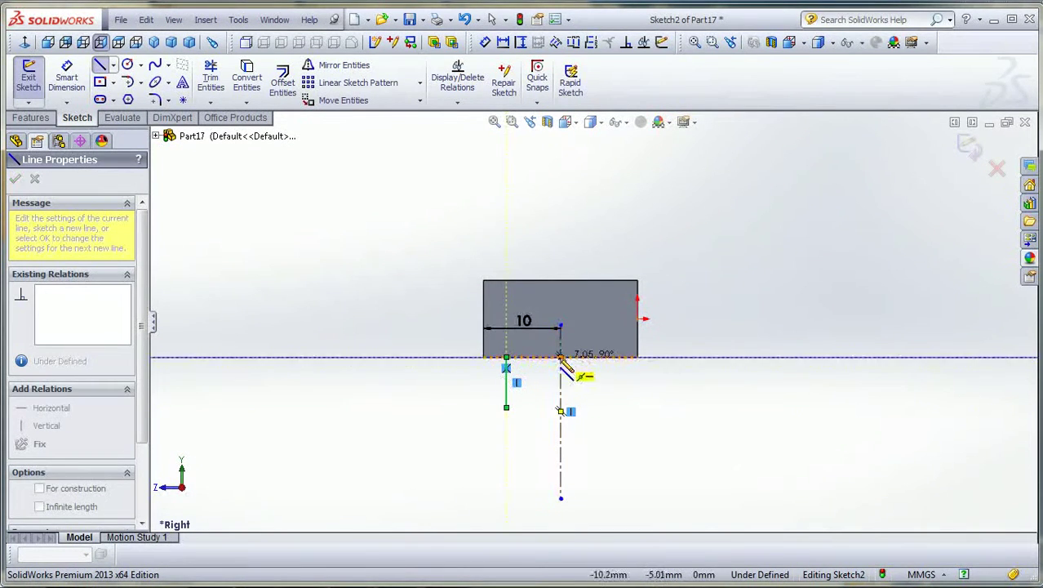
left_click(614, 357)
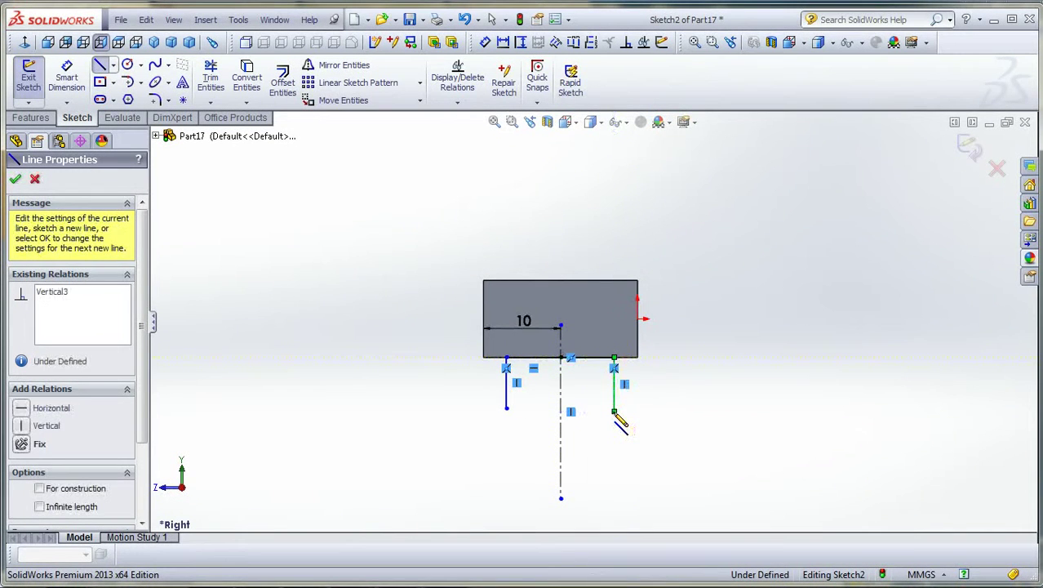
left_click(614, 412)
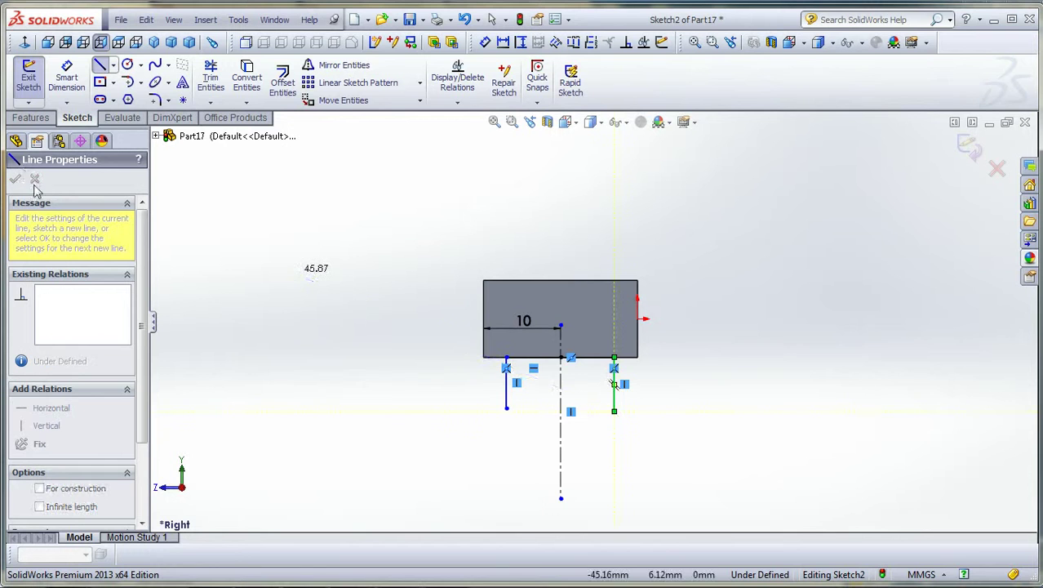
key("Escape")
key("Escape")
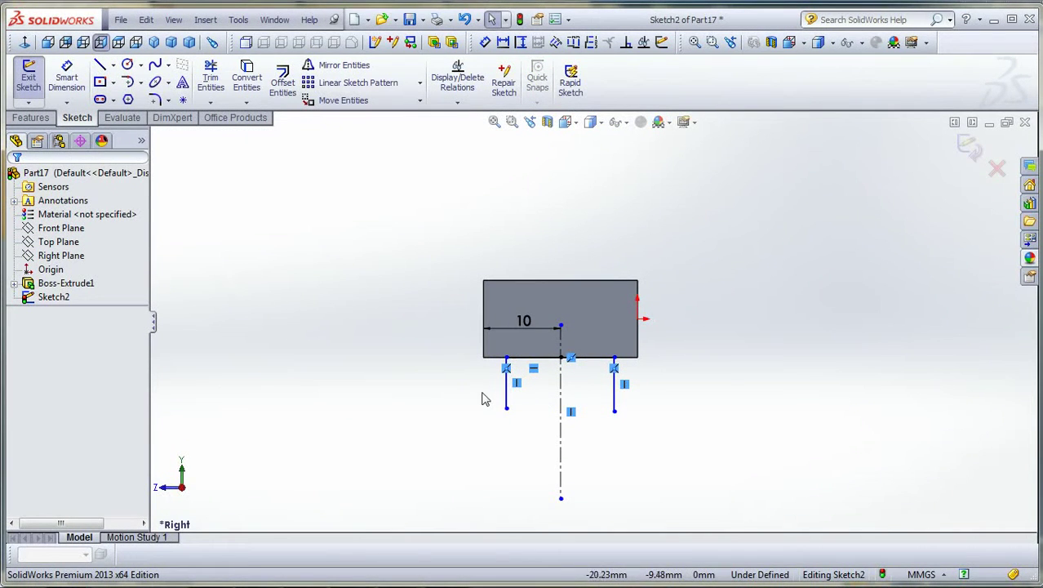
Add Equal relations to the two vertical legs and to the two bottom-edge halves
left_click(507, 395)
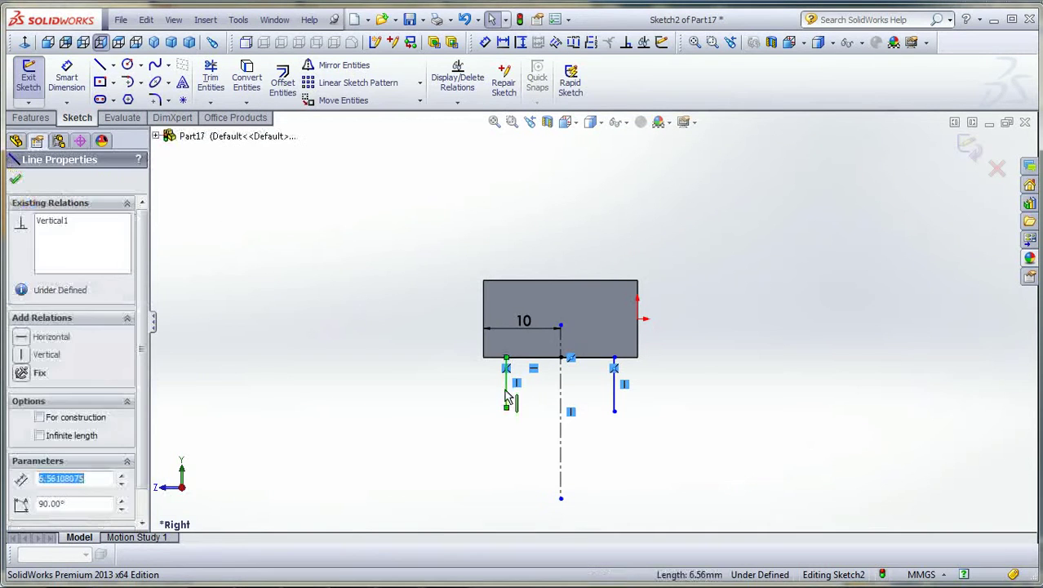
left_click(617, 402, "ctrl")
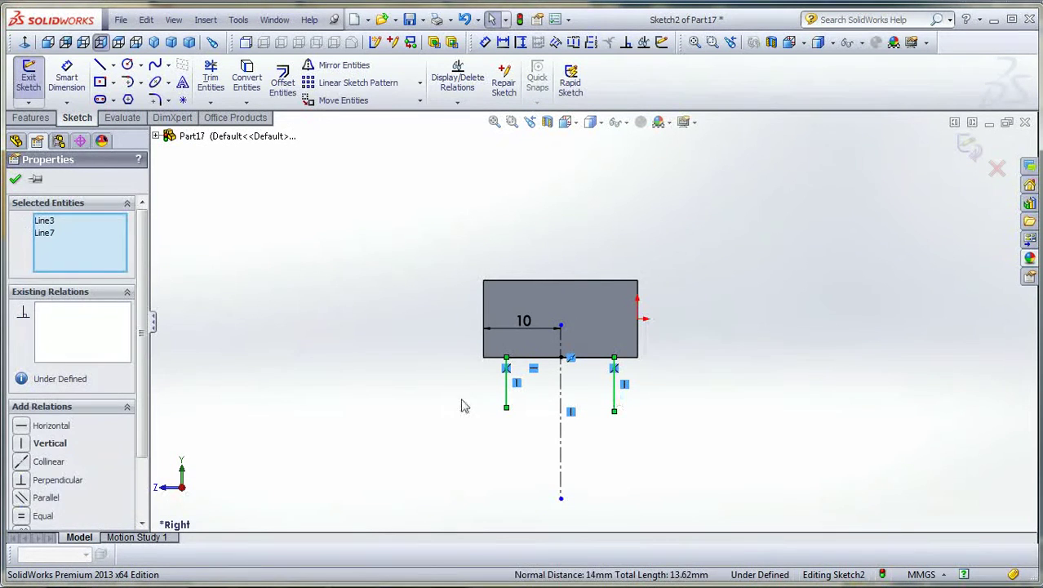
left_click(22, 516)
left_click(411, 417)
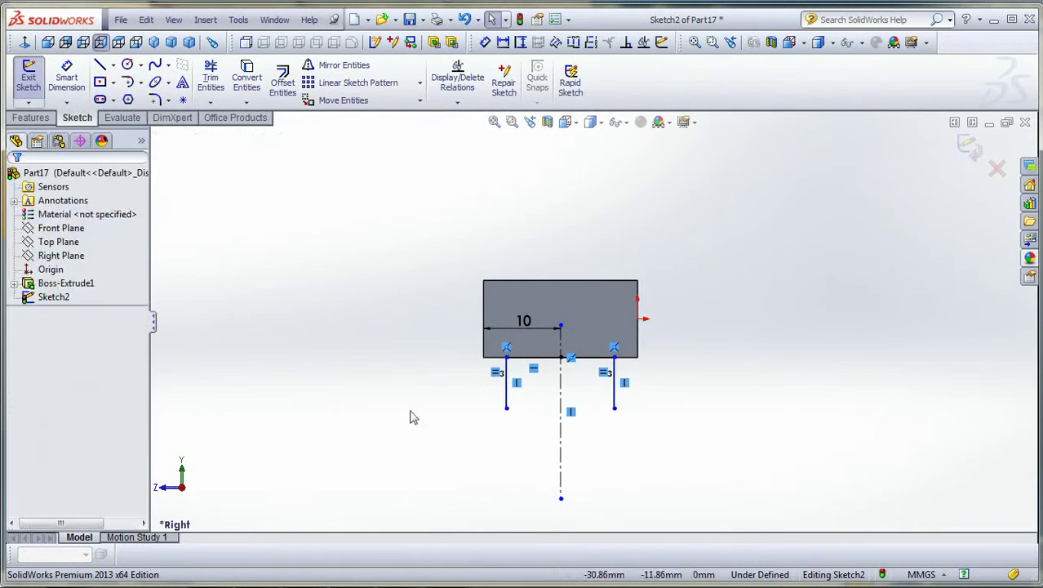
left_click(537, 357)
left_click(604, 359, "ctrl")
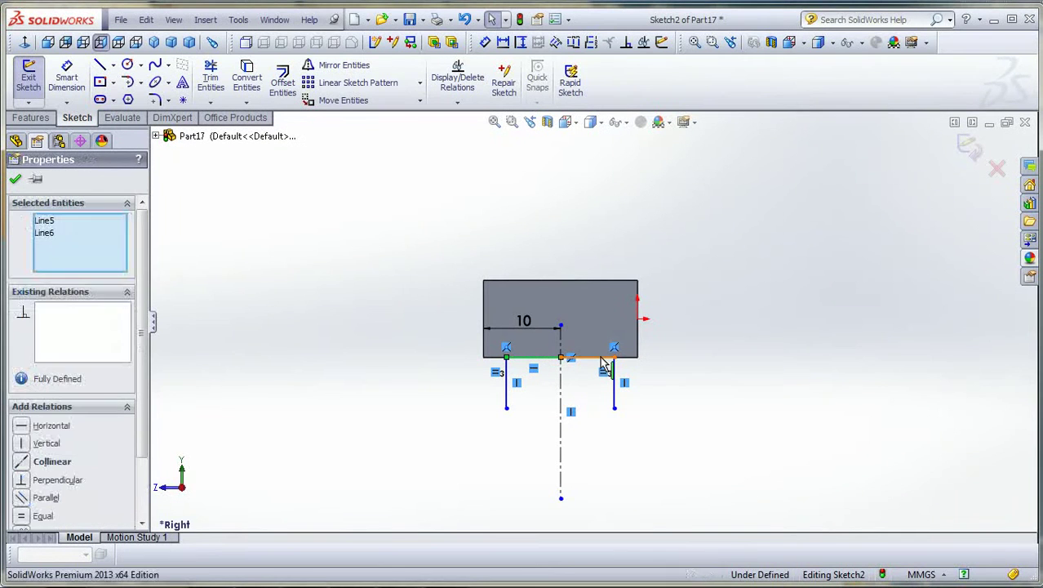
left_click(22, 517)
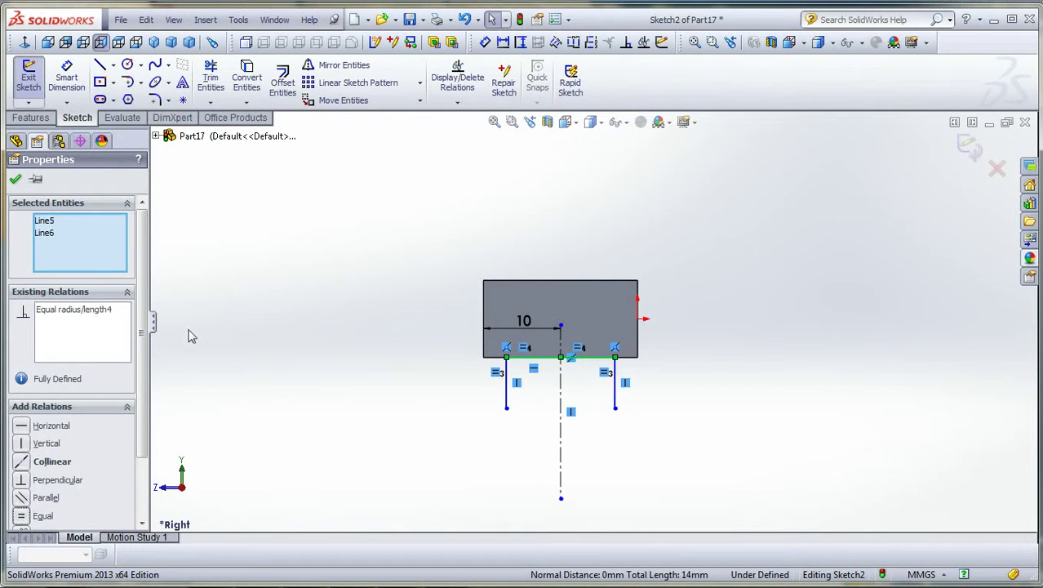
left_click(15, 180)
mouse_move(311, 414)
middle_mouse_down()
mouse_move(306, 405)
mouse_move(340, 403)
mouse_move(331, 420)
mouse_move(315, 419)
middle_mouse_up()
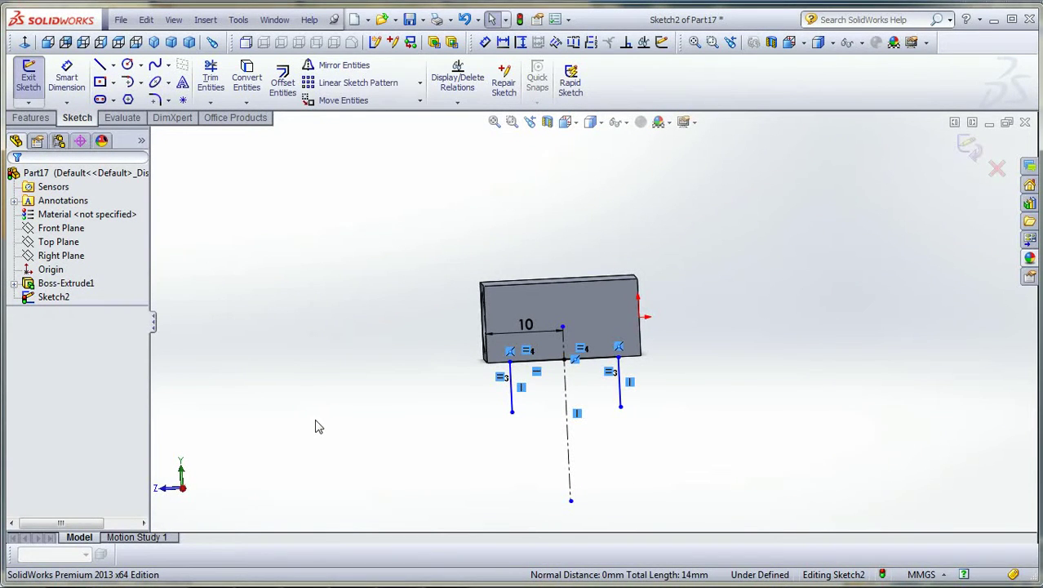
Dimension the right vertical leg to 7.50 mm long and return to the Right view
mouse_move(682, 381)
middle_mouse_down()
mouse_move(671, 389)
mouse_move(634, 379)
middle_mouse_up()
left_click(66, 77)
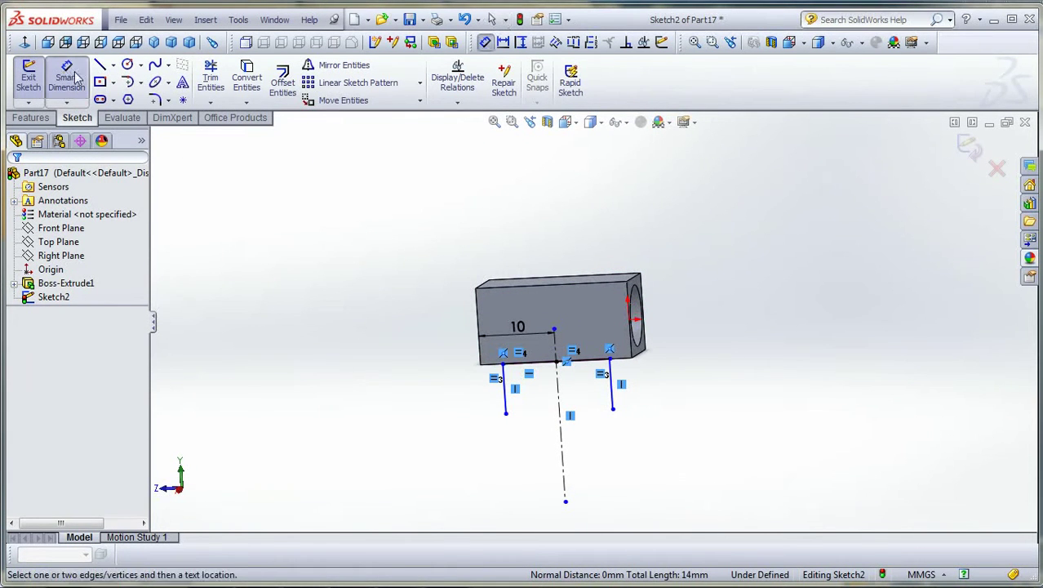
left_click(615, 393)
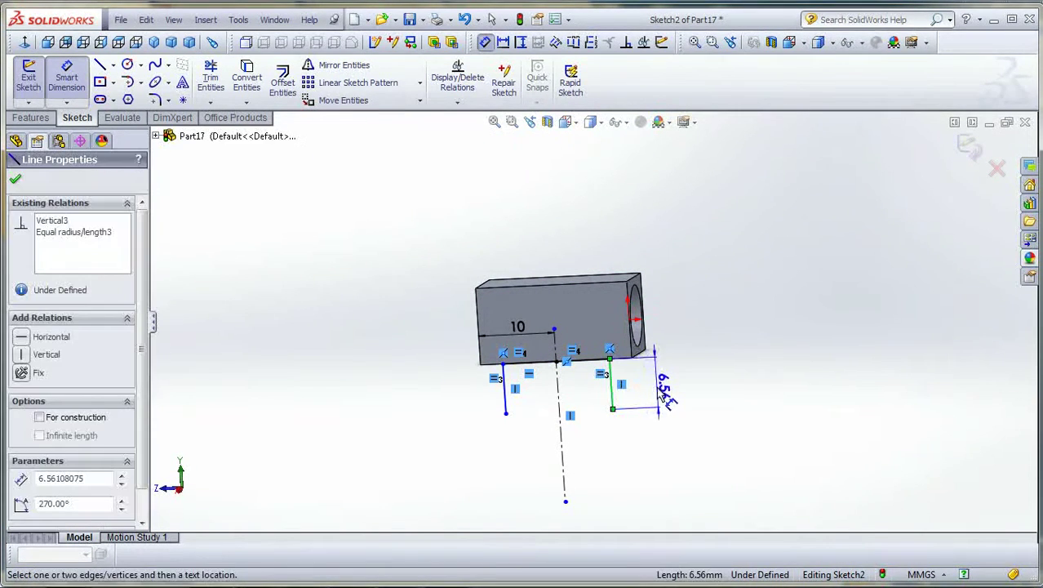
left_click(665, 383)
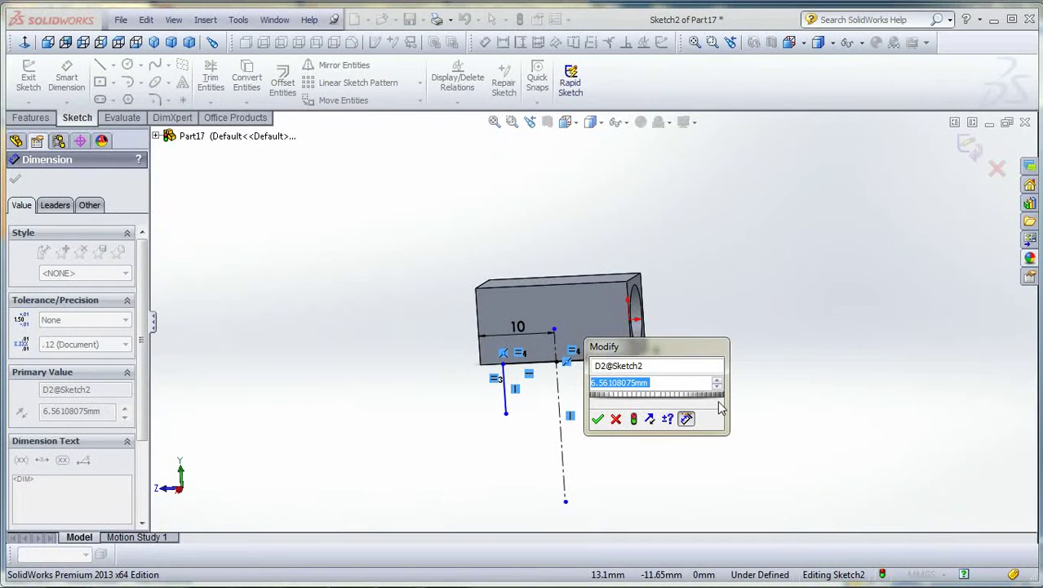
type("7.")
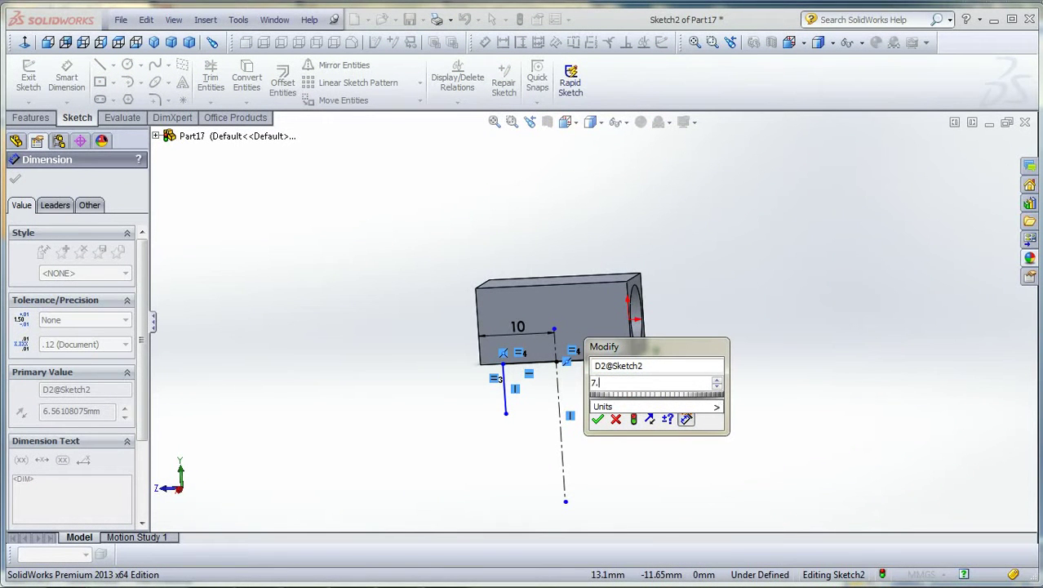
key("Return")
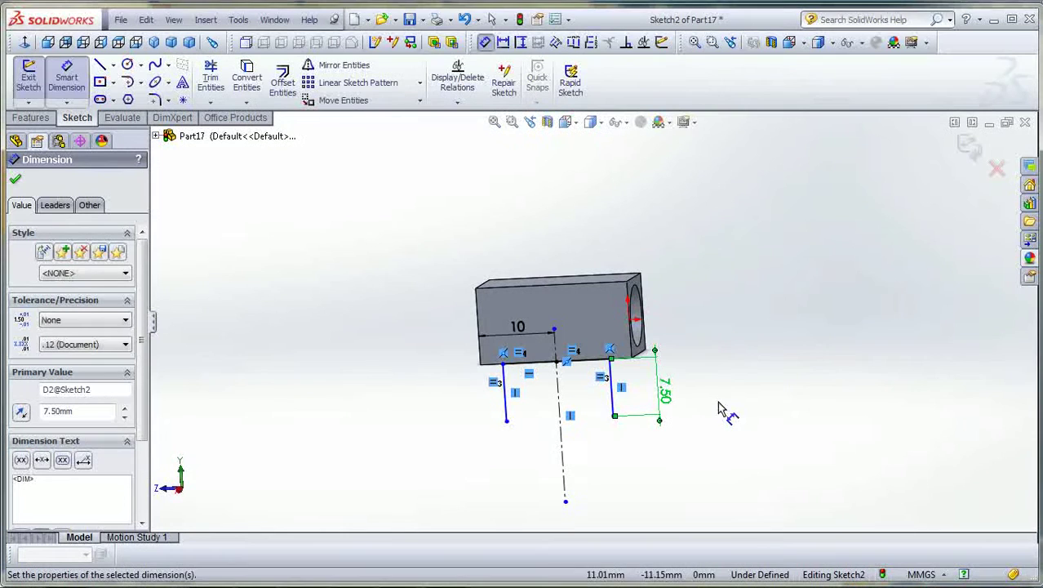
left_click(100, 43)
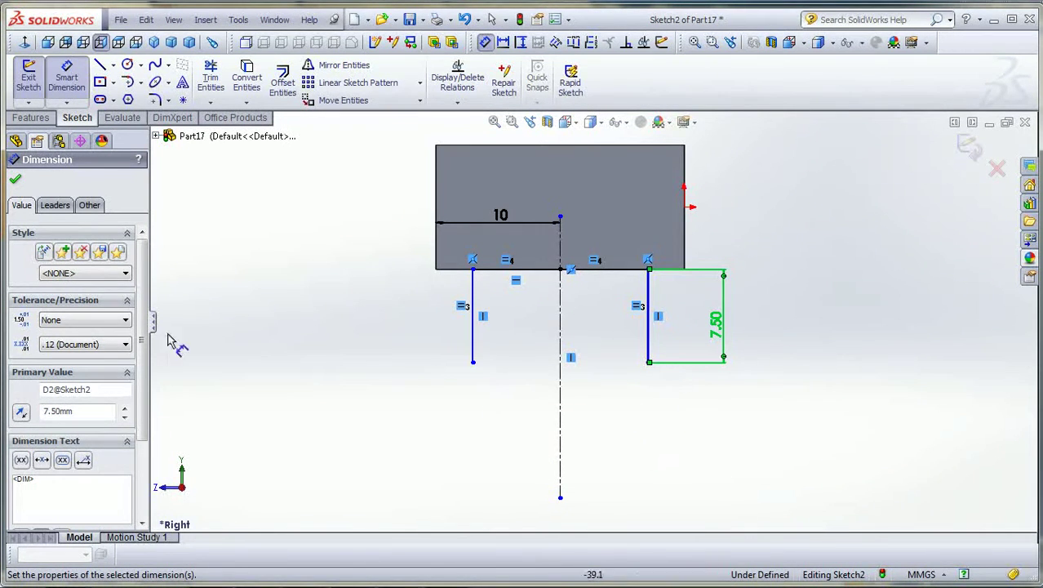
key("Escape")
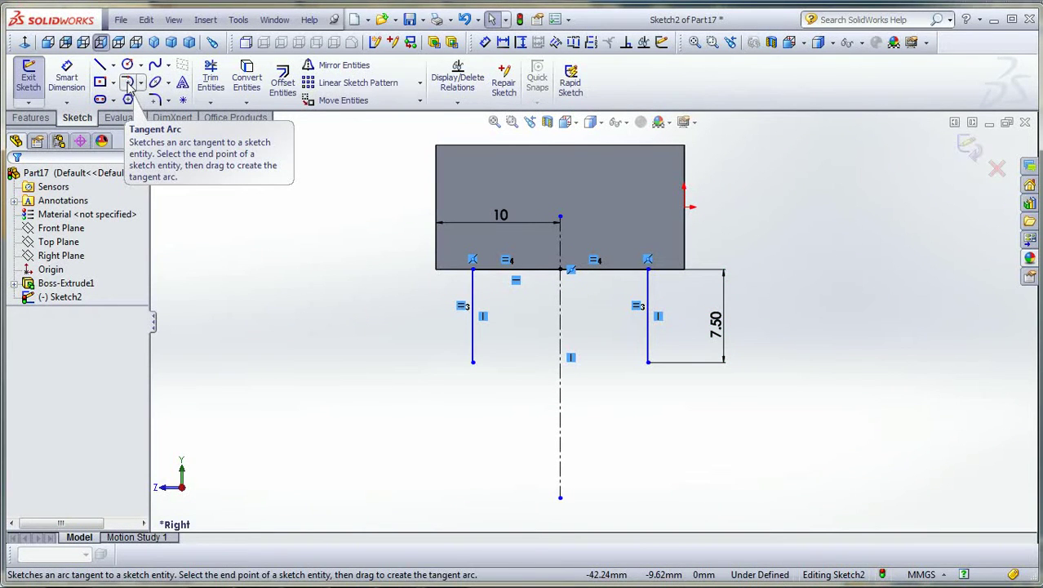
Close the two legs with a tangent arc joining their lower ends
left_click(142, 84)
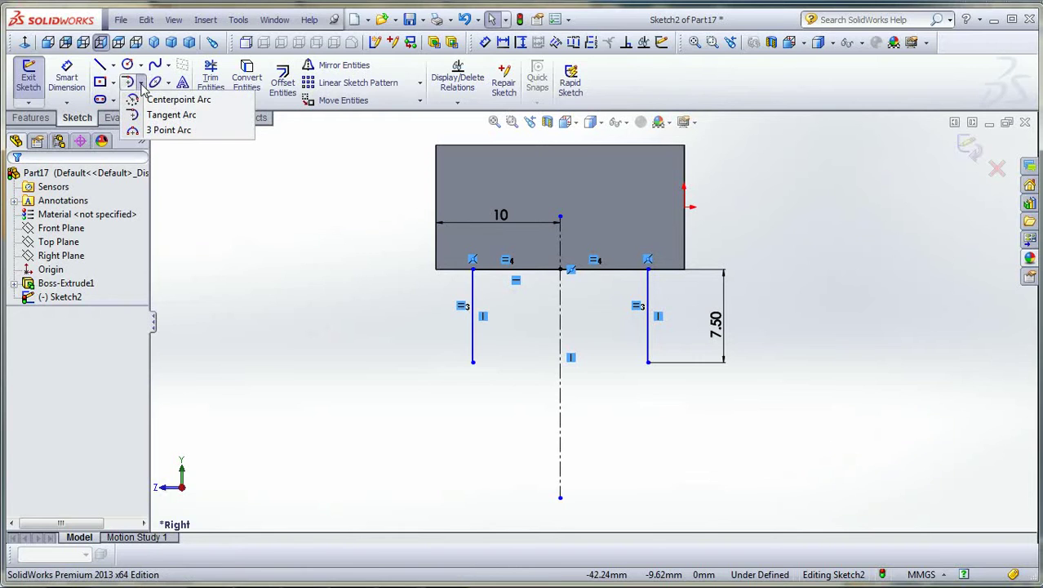
left_click(152, 115)
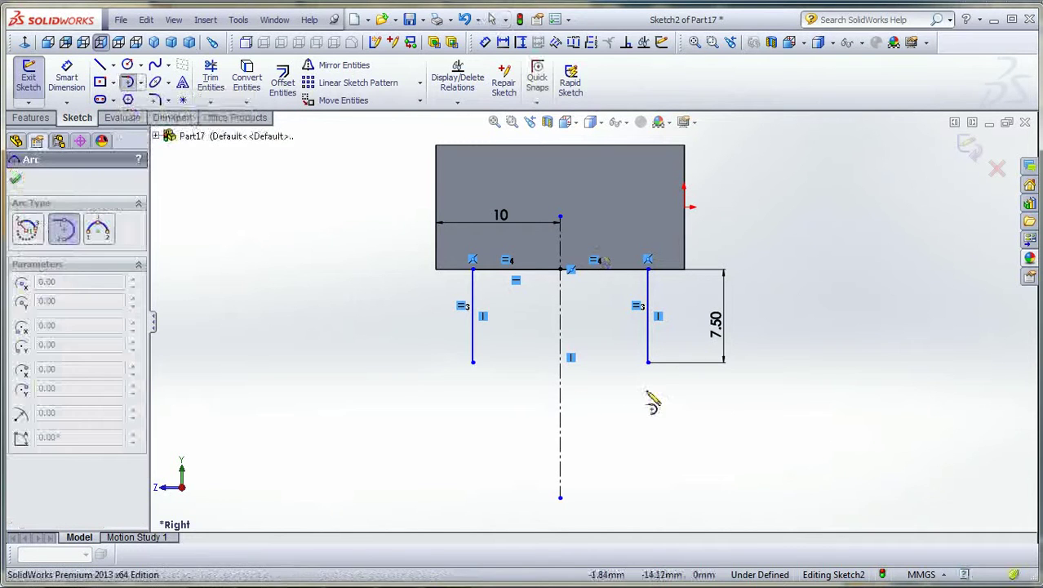
left_click(472, 362)
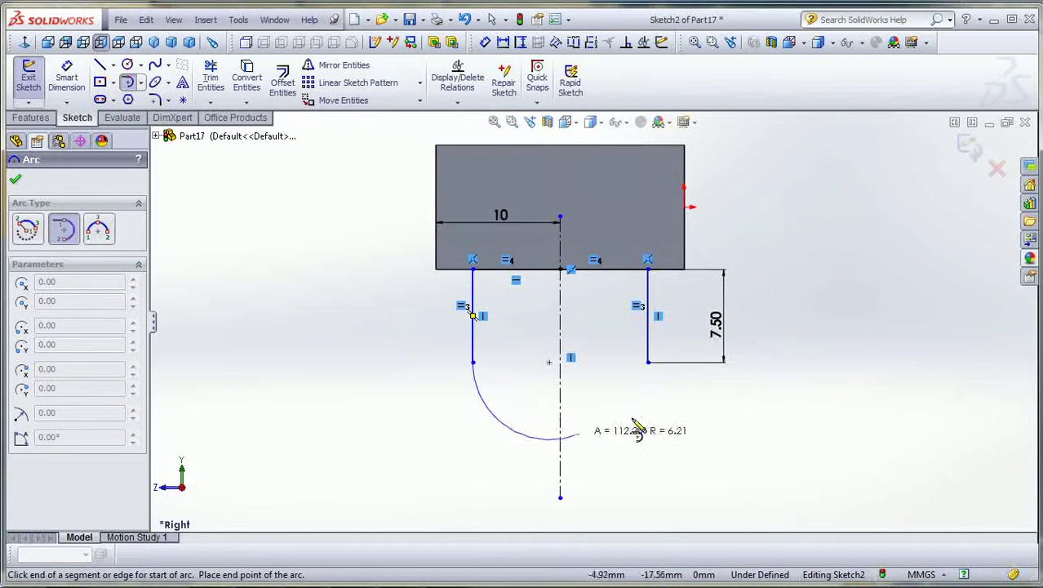
left_click(648, 362)
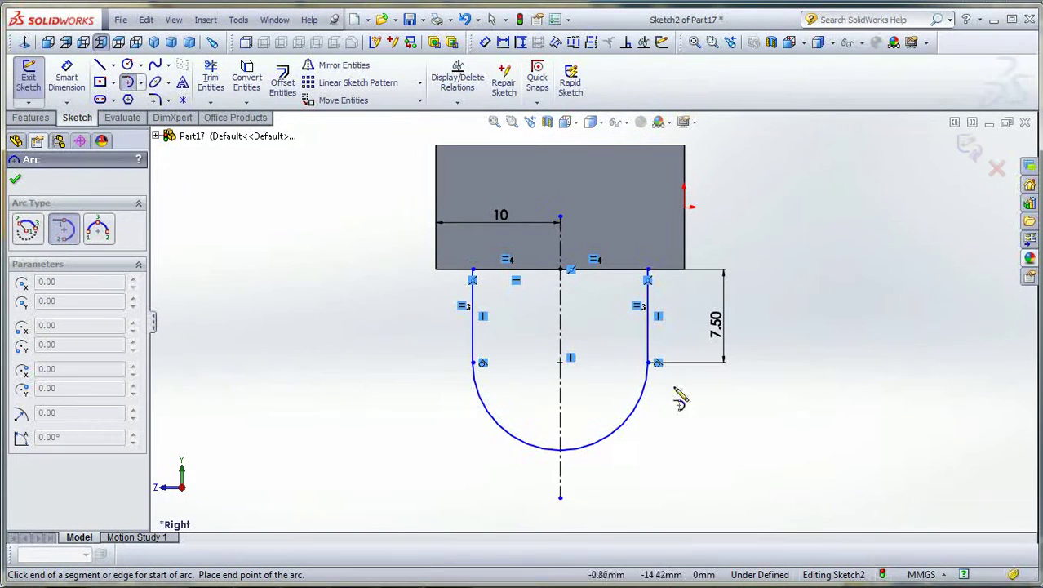
left_click(17, 181)
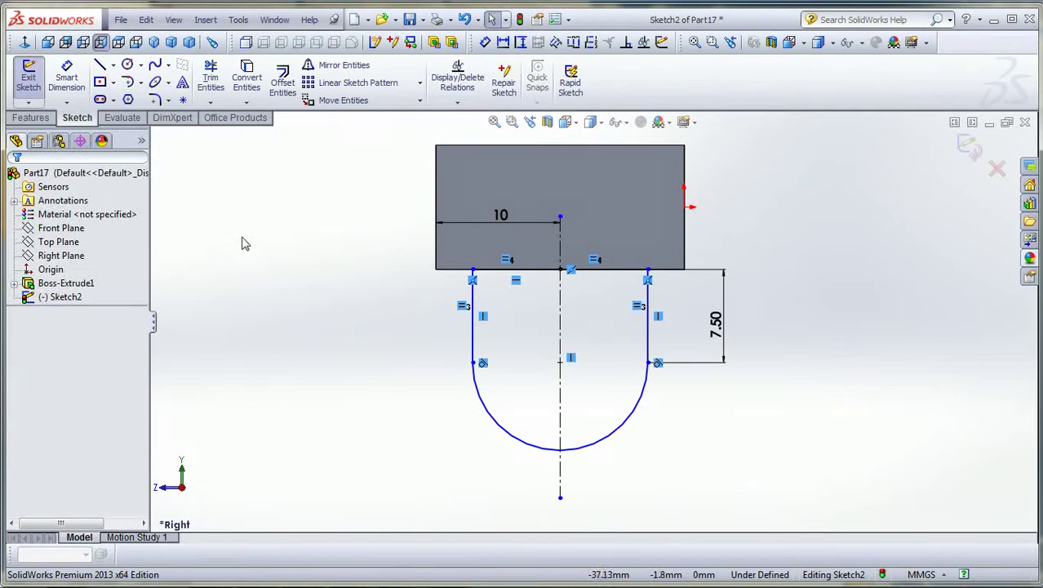
Draw a hole circle at the arc's centre and select it for a diameter dimension
left_click(127, 66)
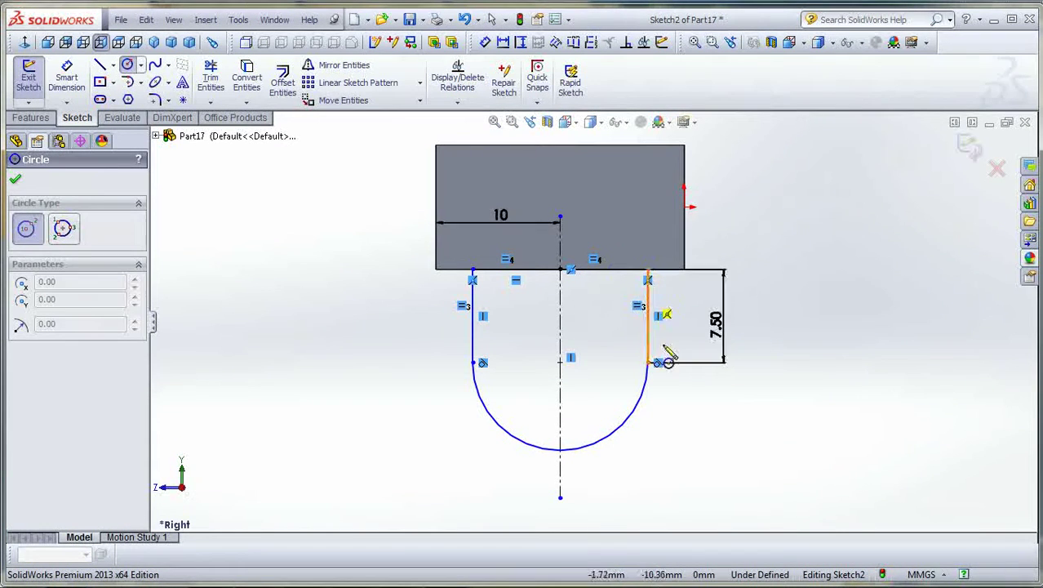
left_click(560, 361)
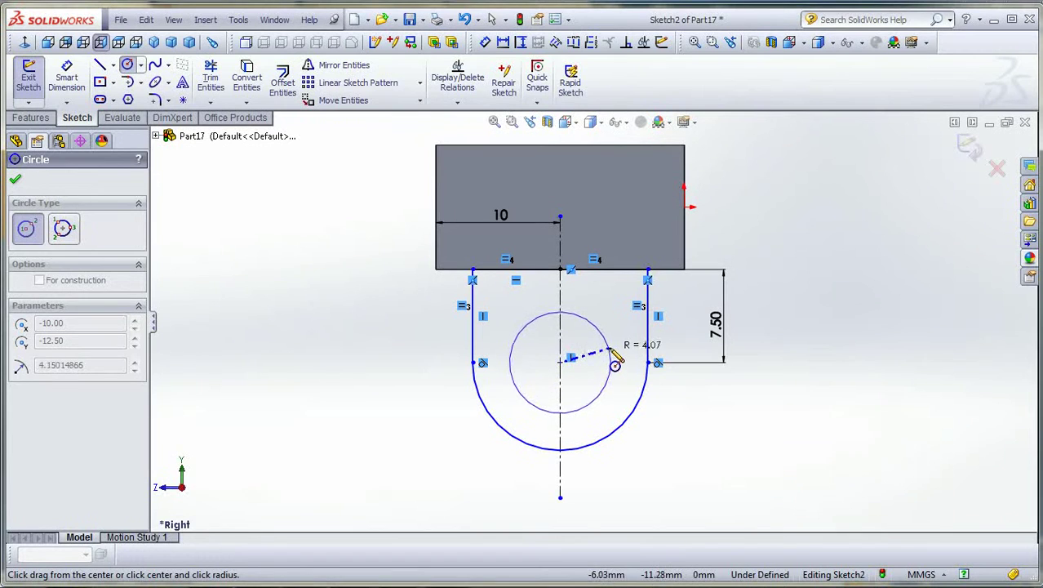
left_click(620, 361)
left_click(620, 359)
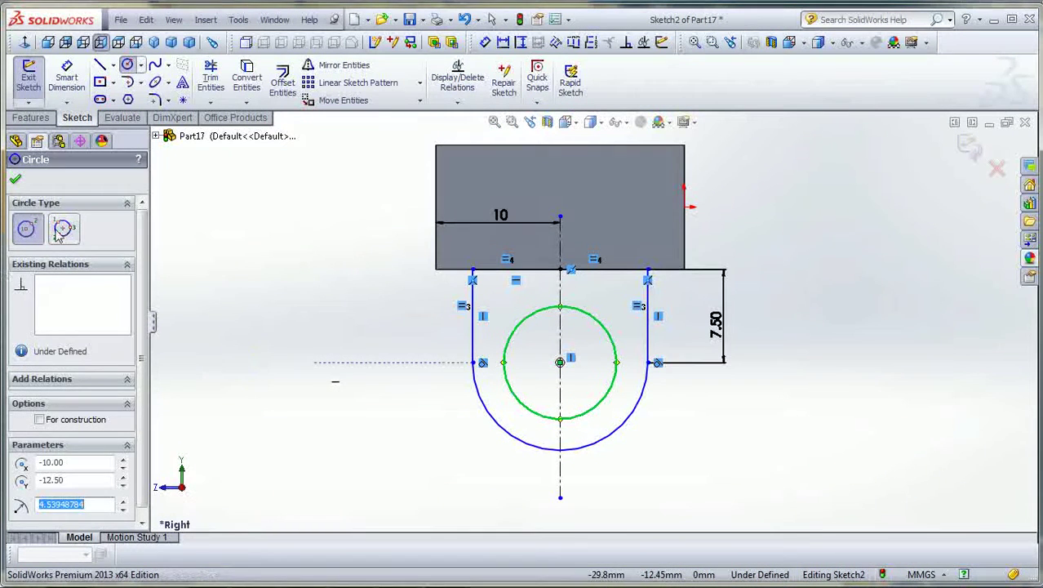
left_click(15, 178)
left_click(67, 78)
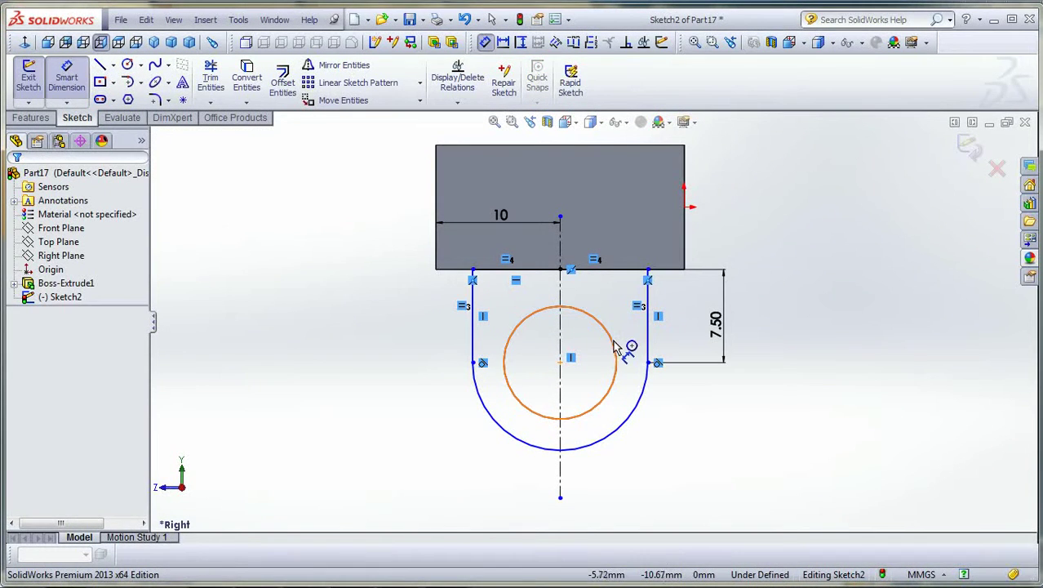
left_click(616, 347)
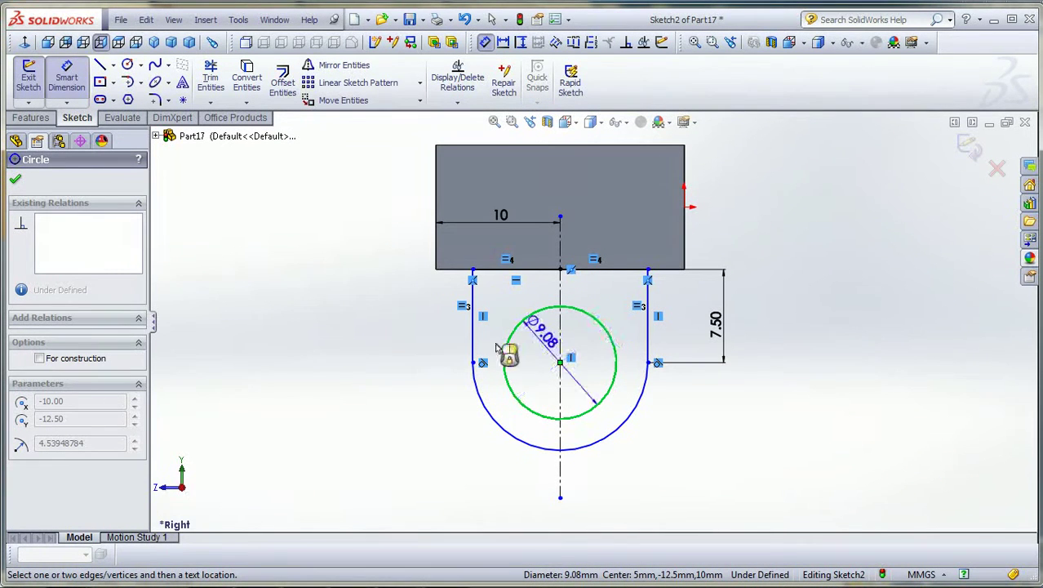
Set the hole diameter to 8 mm and move its label clear of the tab
left_click(513, 398)
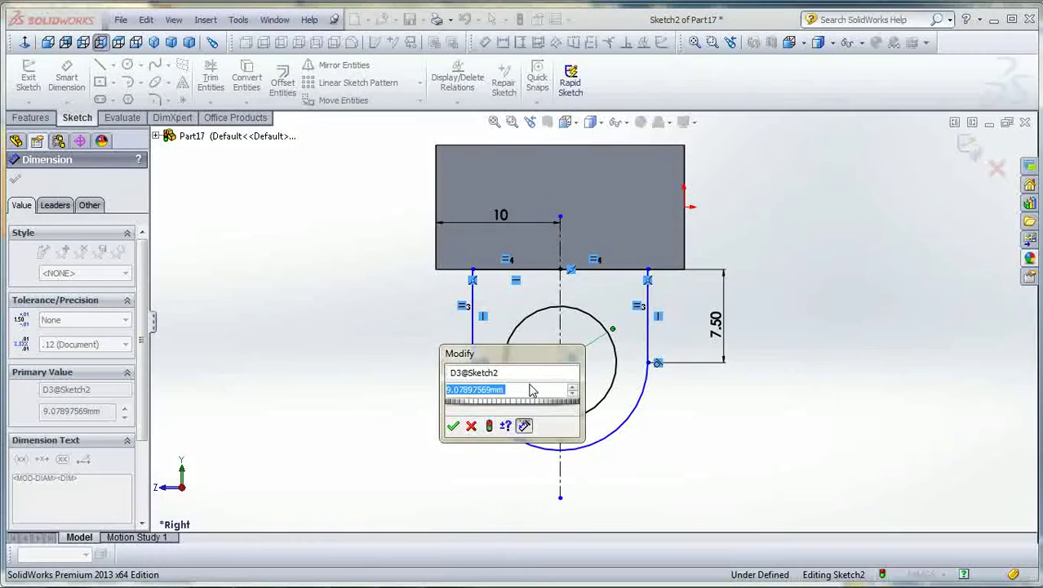
type("9")
key("Escape")
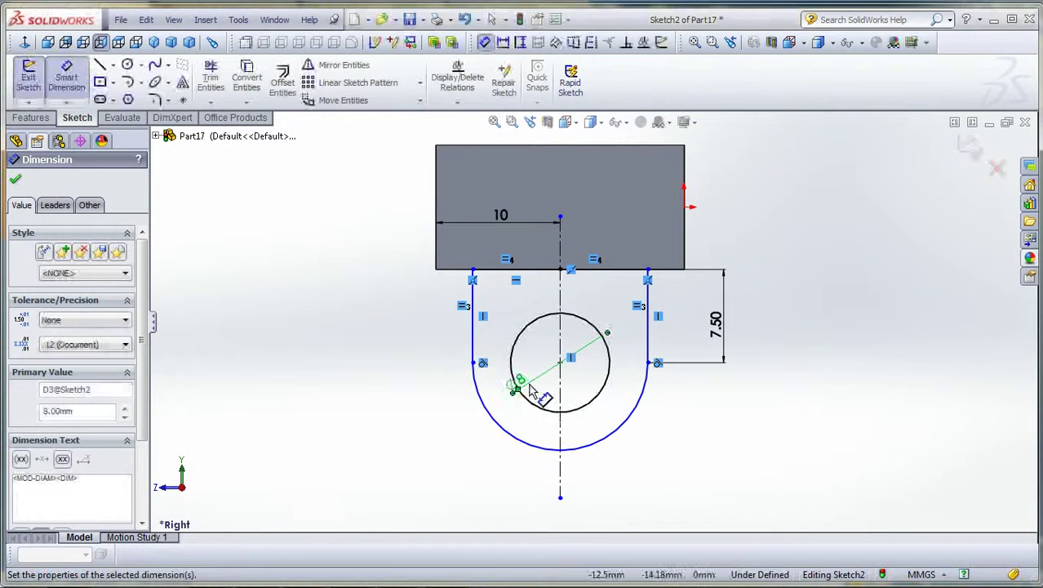
left_click_drag(513, 390, 461, 428)
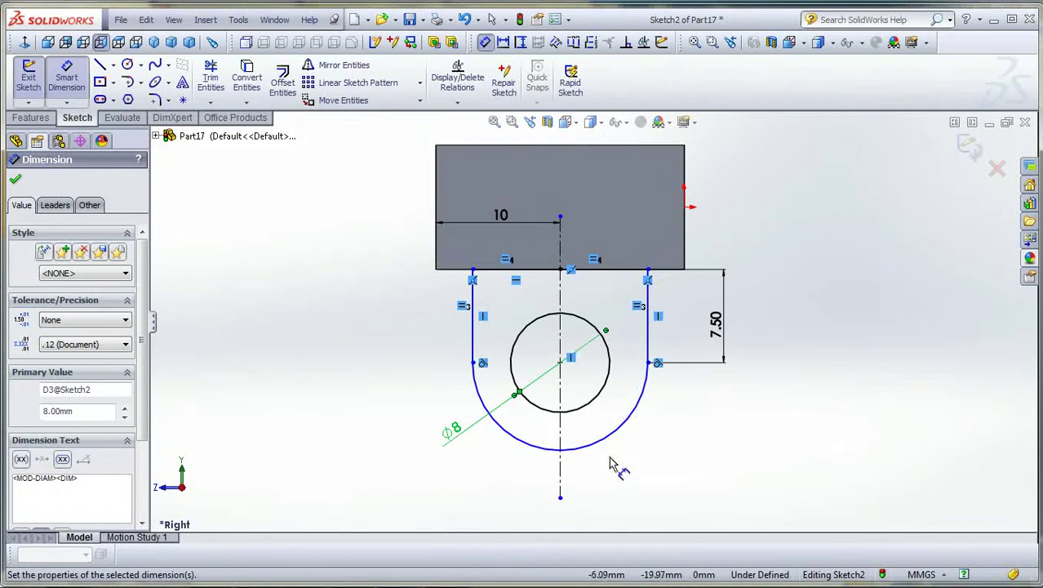
Dimension the tab width between the arc endpoints to 14 mm and view the sketch face-on
left_click(474, 363)
left_click(648, 363)
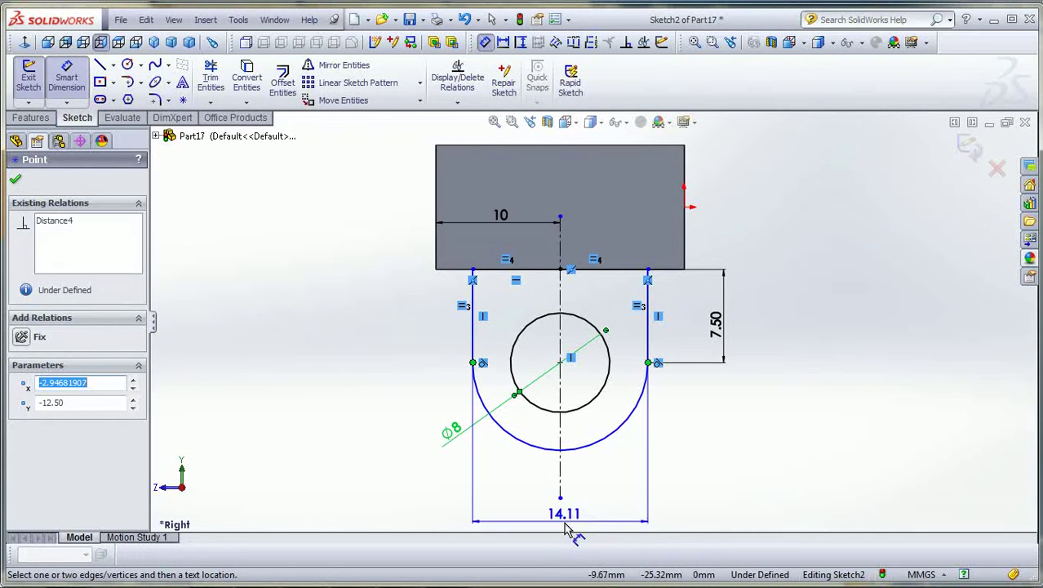
left_click(560, 524)
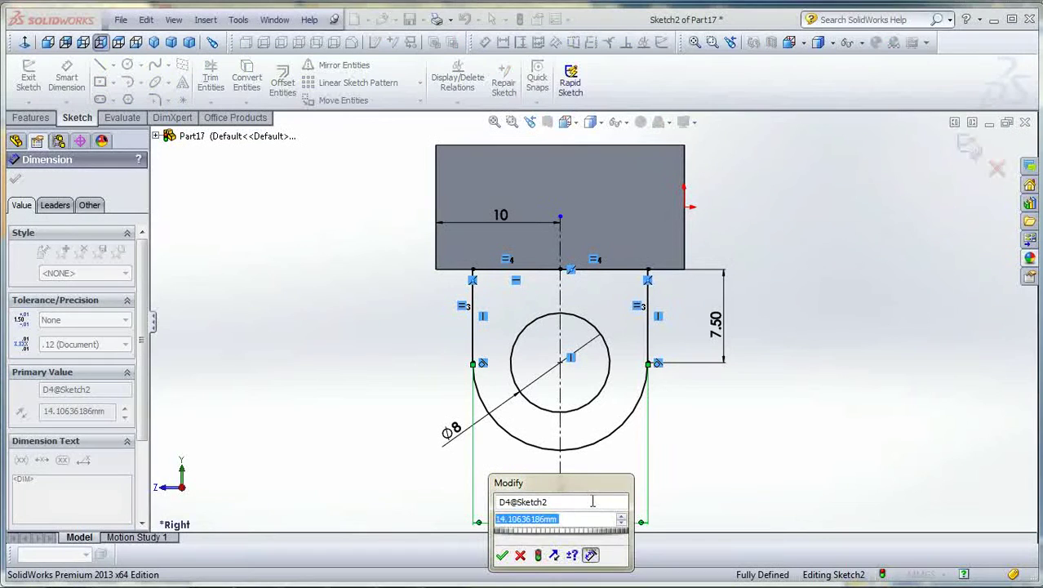
type("14")
key("Return")
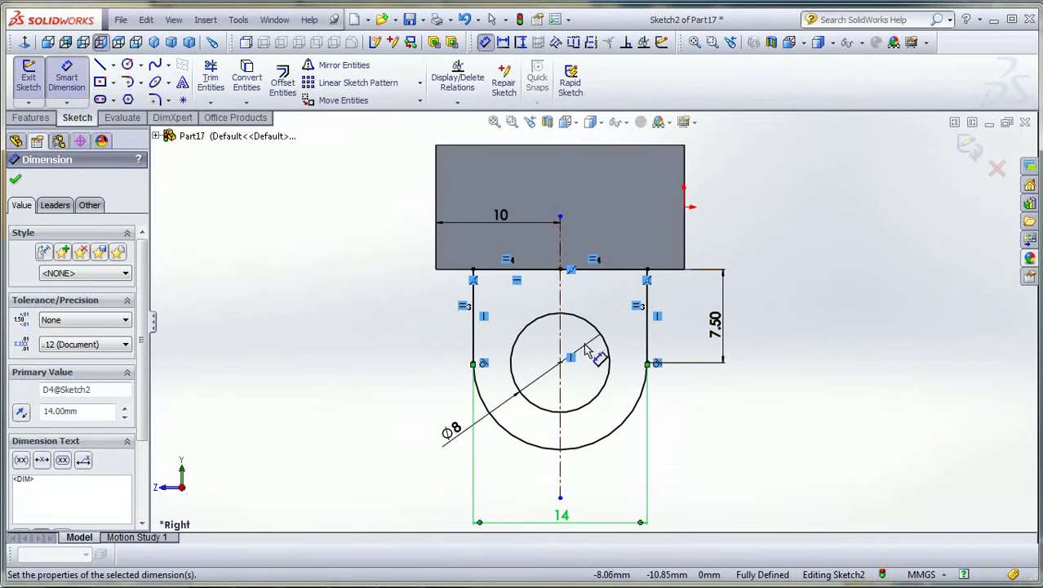
middle_click_drag(745, 412, 820, 393)
key("ctrl+8")
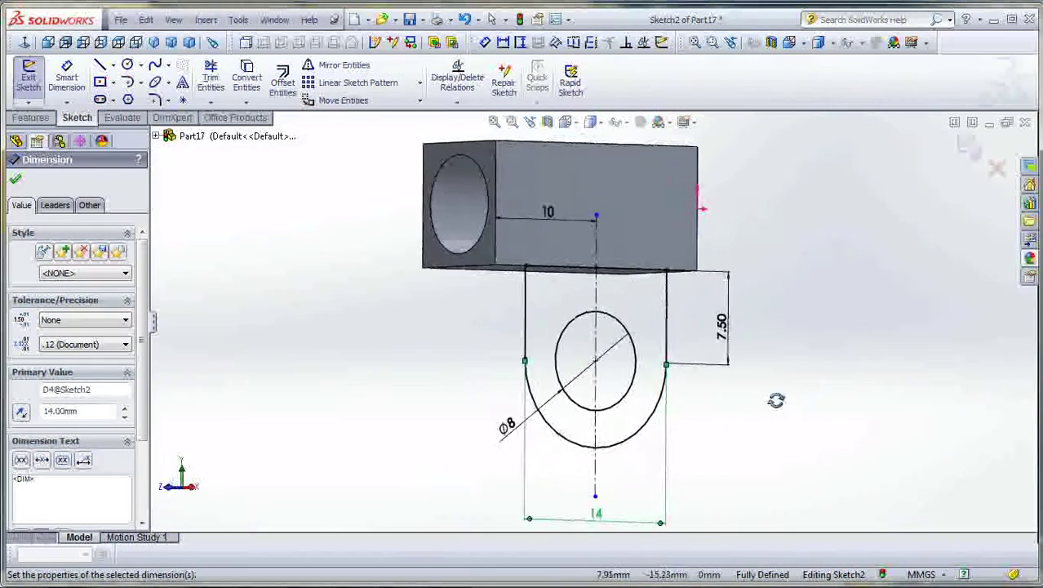
left_click(15, 181)
Extrude the tab sketch 3 mm, flipped to hang below the bar, as Boss-Extrude2
left_click(31, 116)
left_click(34, 82)
mouse_move(870, 410)
middle_mouse_down()
mouse_move(684, 428)
mouse_move(930, 383)
mouse_move(905, 382)
middle_mouse_up()
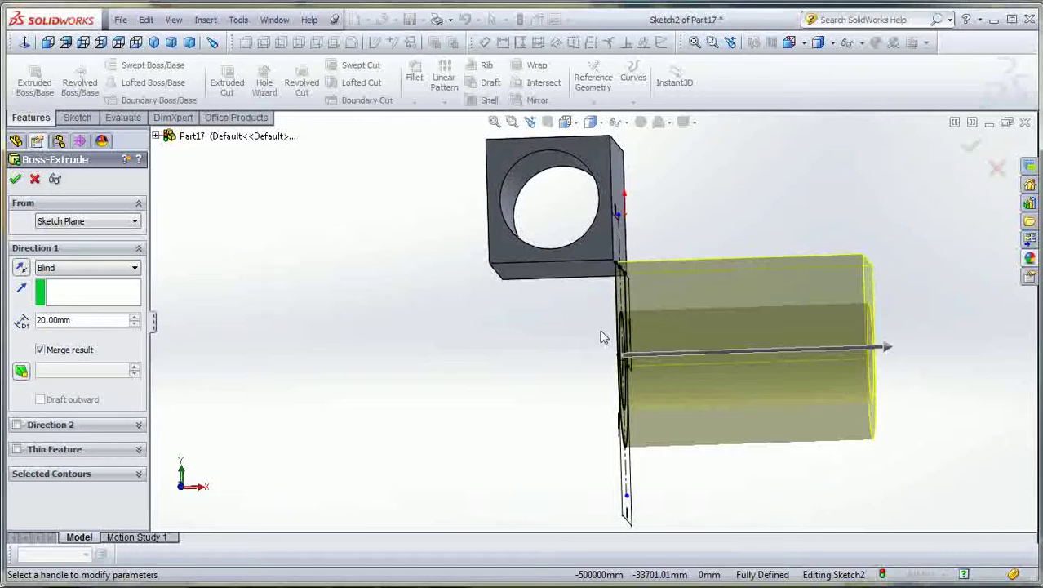
left_click(21, 269)
middle_click_drag(251, 372, 256, 391)
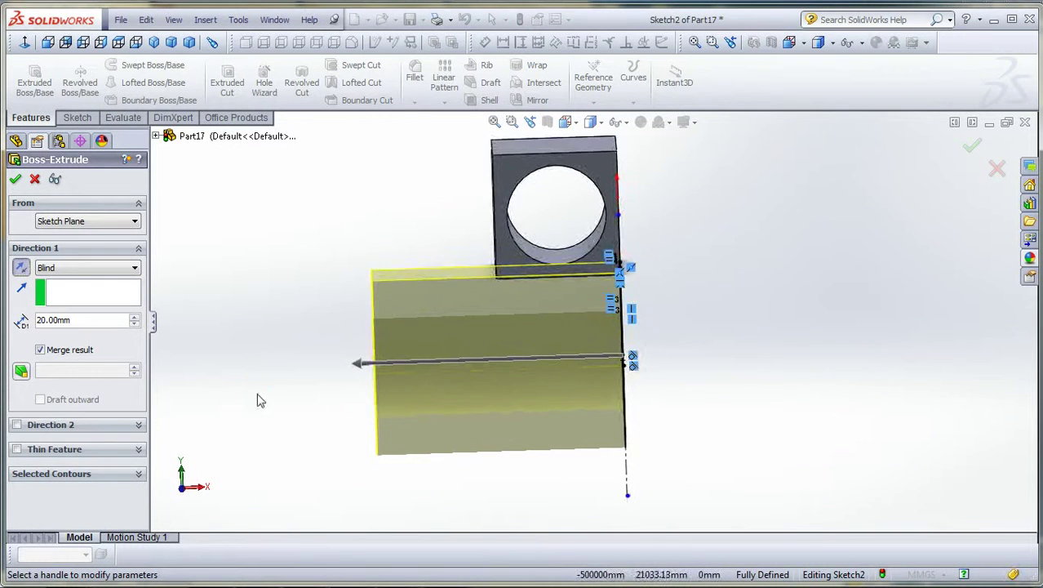
left_click(89, 319)
type("3mm")
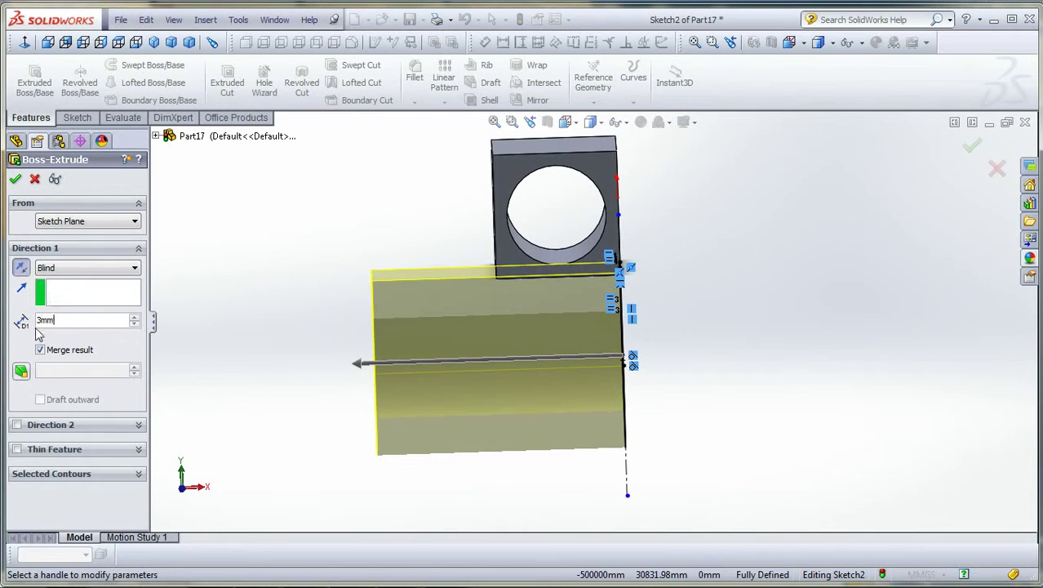
left_click(15, 179)
Inspect the finished part from the right side and in trimetric view
mouse_move(337, 360)
middle_mouse_down()
mouse_move(240, 377)
mouse_move(249, 357)
mouse_move(233, 345)
mouse_move(259, 369)
middle_mouse_up()
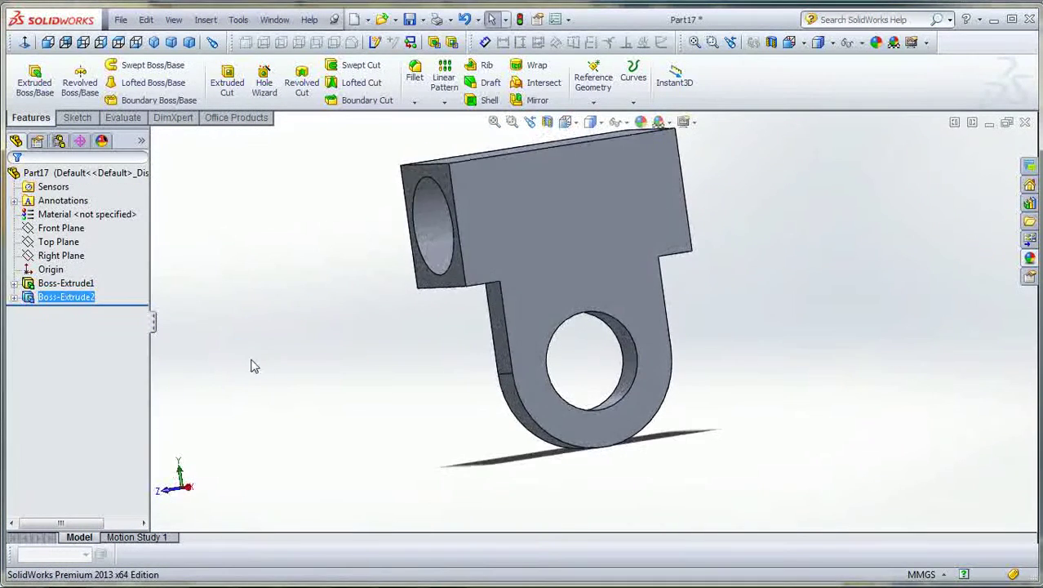
middle_click_drag(302, 339, 421, 285)
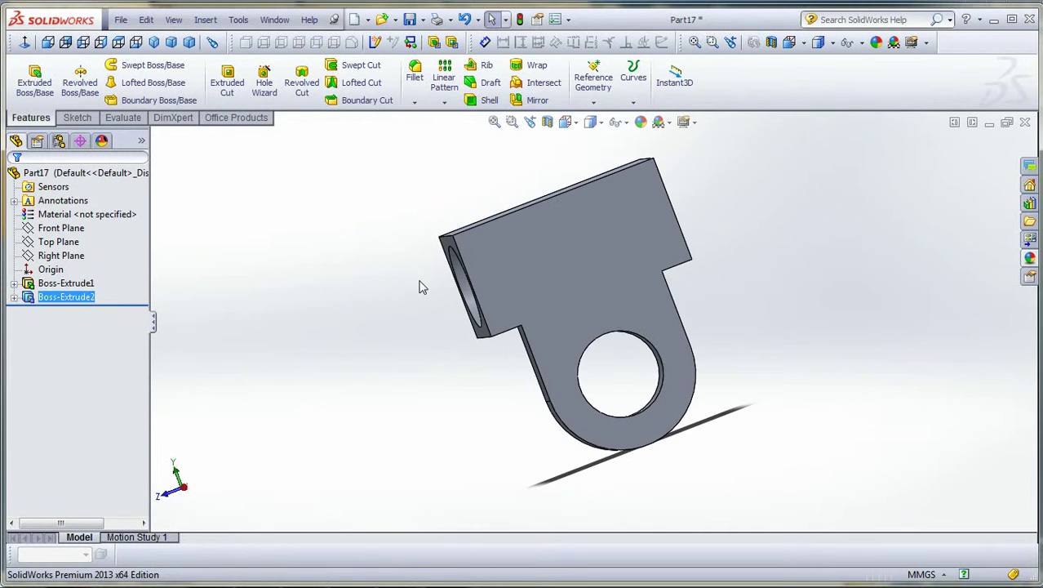
left_click(100, 41)
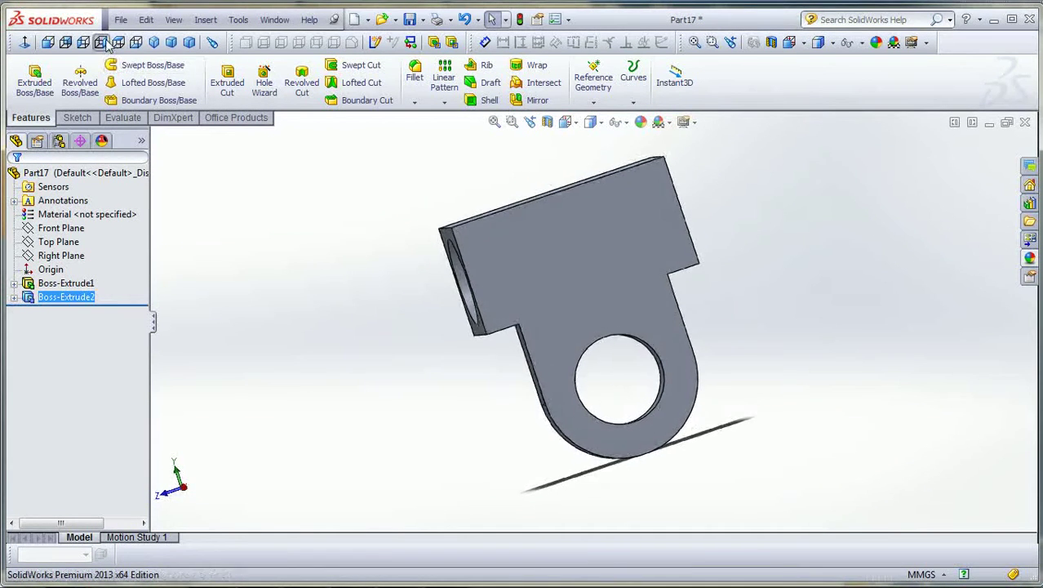
left_click(170, 41)
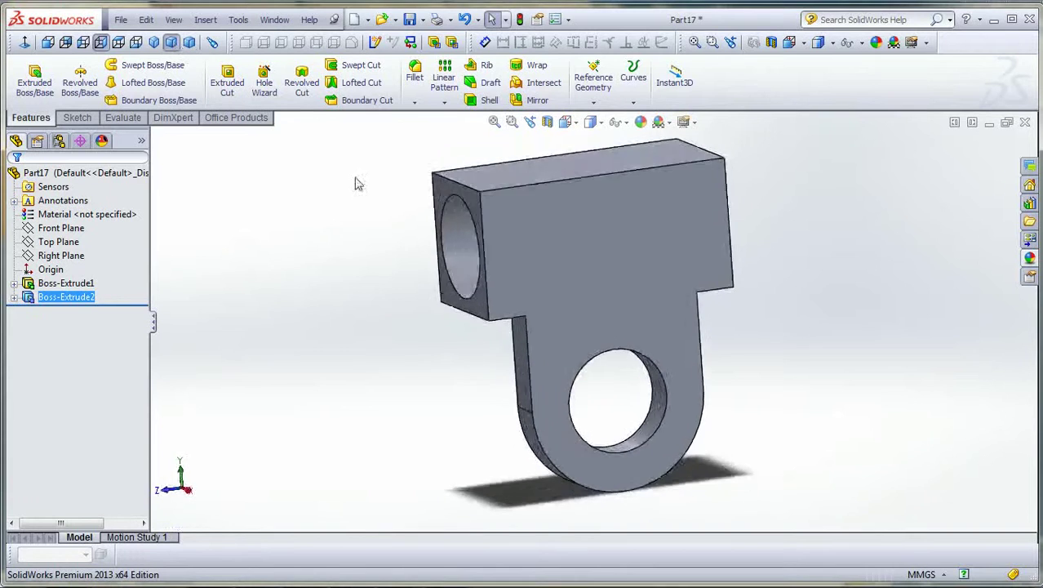
middle_click_drag(344, 222, 342, 209)
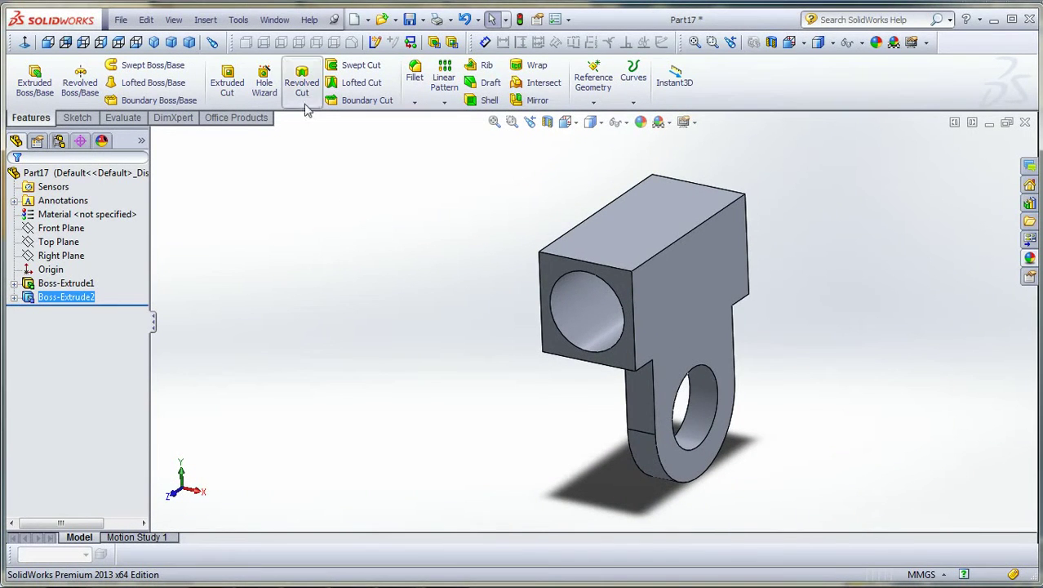
Start a 1 mm fillet and select the bar's front, top and side faces
left_click(415, 78)
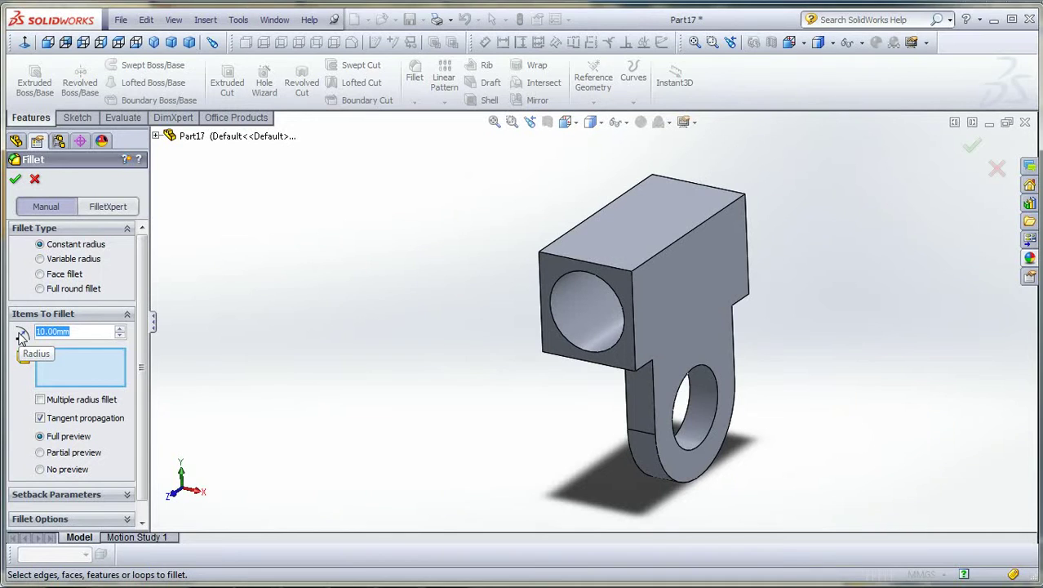
type("3")
key("BackSpace")
type("1mm")
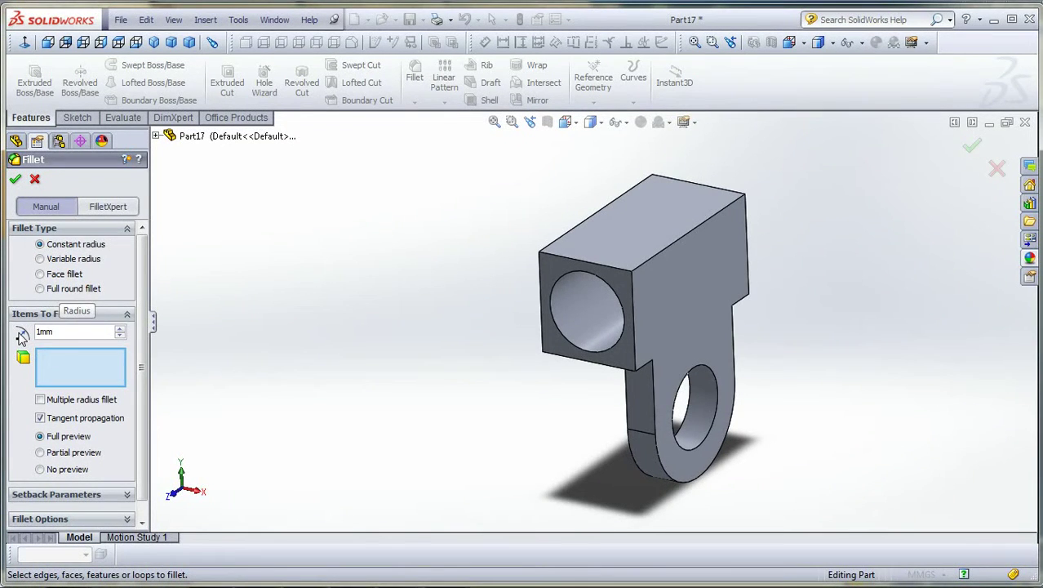
mouse_move(302, 333)
middle_mouse_down()
mouse_move(258, 317)
mouse_move(290, 318)
middle_mouse_up()
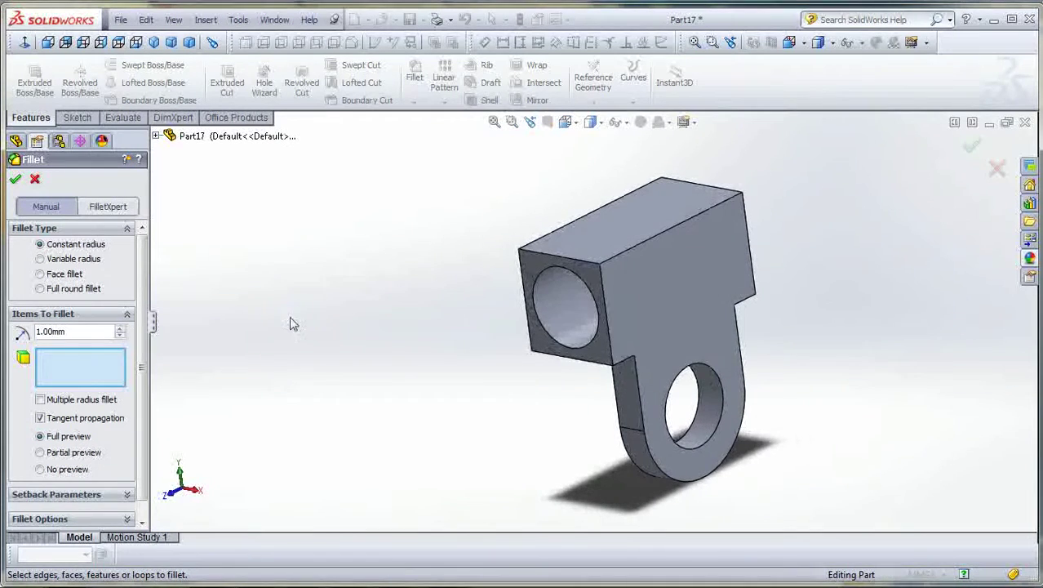
left_click(524, 282)
mouse_move(372, 307)
middle_mouse_down()
mouse_move(396, 280)
mouse_move(352, 272)
mouse_move(299, 315)
middle_mouse_up()
left_click(654, 239)
left_click(707, 290)
mouse_move(527, 369)
middle_mouse_down()
mouse_move(388, 371)
mouse_move(387, 392)
middle_mouse_up()
left_click(616, 288)
Add the bar's end edges to the selection and apply the 1 mm Fillet1
mouse_move(467, 324)
middle_mouse_down()
mouse_move(400, 366)
mouse_move(526, 380)
mouse_move(646, 302)
middle_mouse_up()
left_click(630, 275)
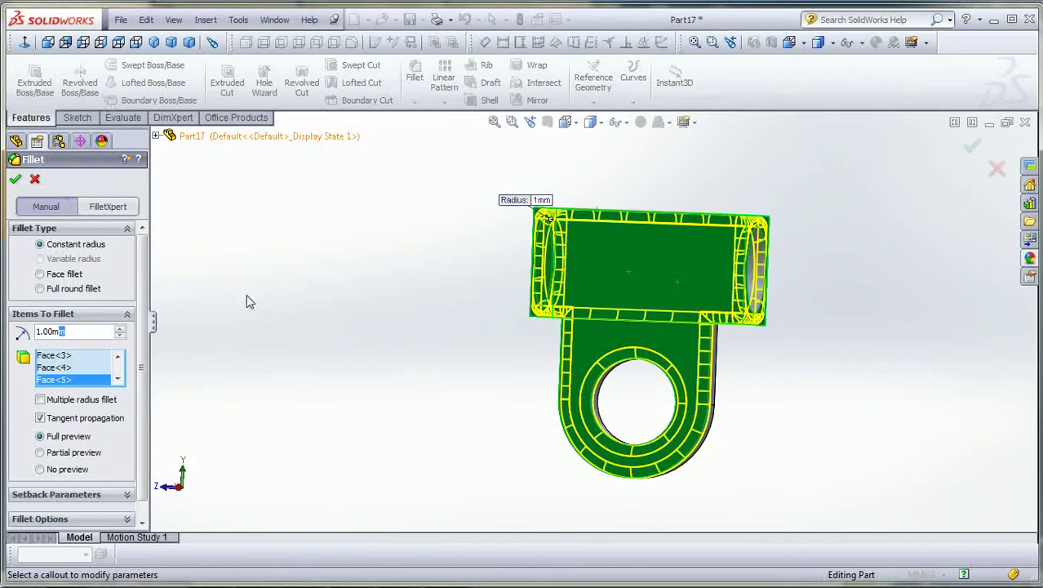
left_click(630, 270)
mouse_move(368, 424)
middle_mouse_down()
mouse_move(323, 408)
mouse_move(281, 416)
mouse_move(222, 404)
mouse_move(376, 408)
middle_mouse_up()
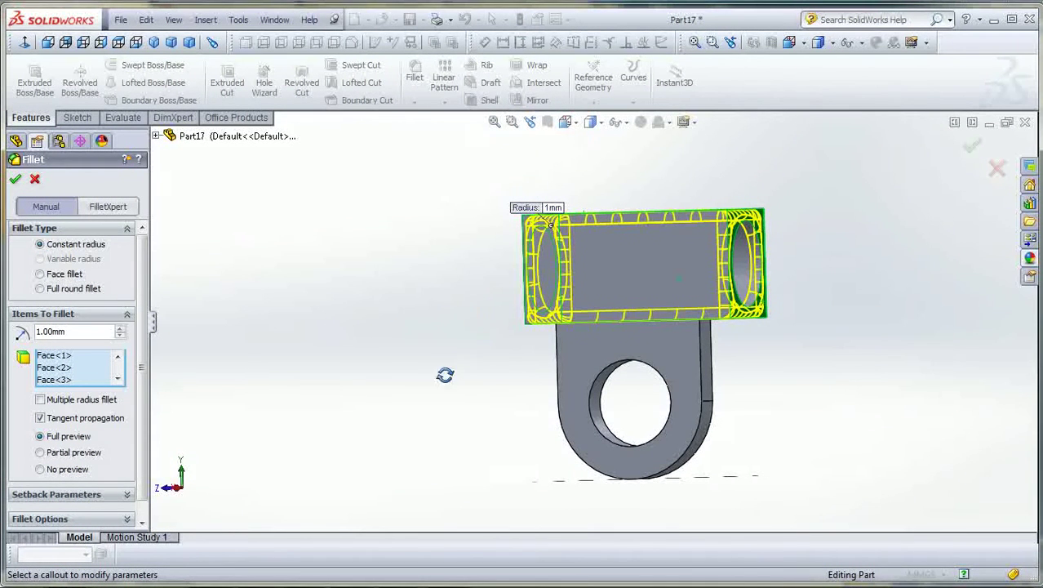
mouse_move(492, 346)
middle_mouse_down()
mouse_move(476, 372)
mouse_move(531, 411)
mouse_move(575, 322)
middle_mouse_up()
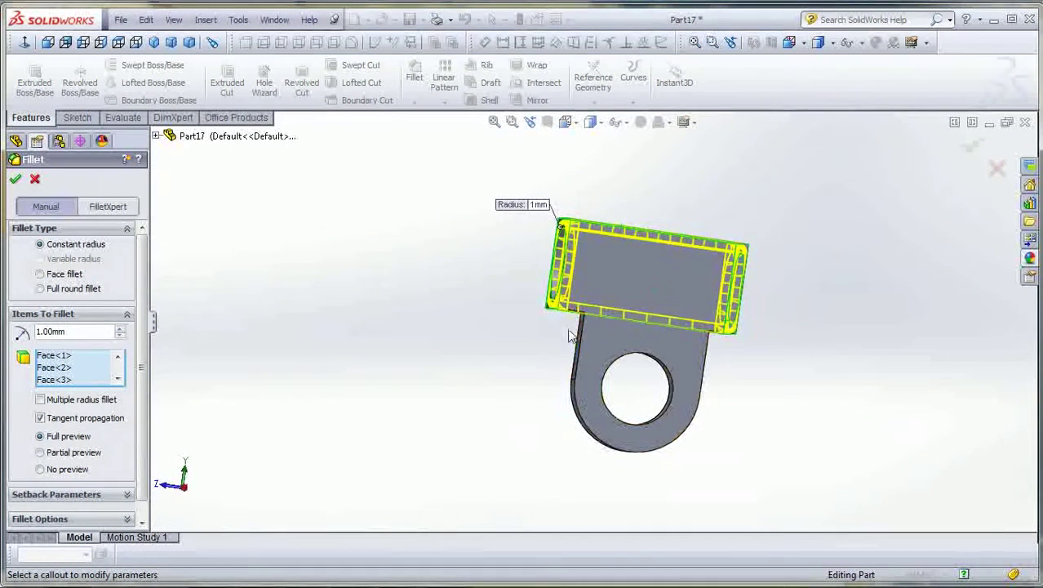
left_click(576, 322)
left_click(722, 333)
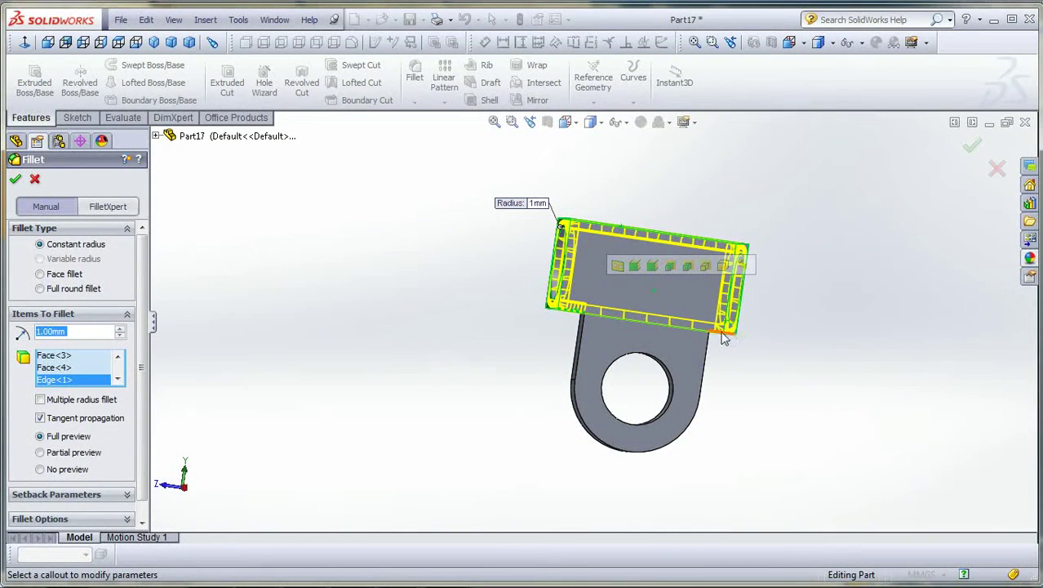
left_click(678, 347)
mouse_move(422, 374)
middle_mouse_down()
mouse_move(325, 401)
mouse_move(273, 391)
mouse_move(426, 373)
mouse_move(413, 383)
middle_mouse_up()
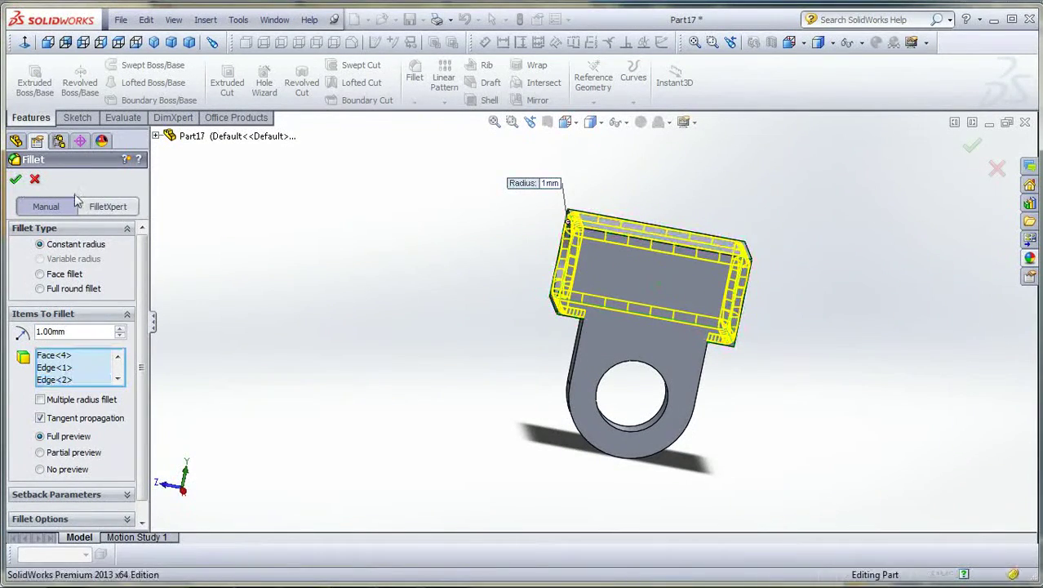
left_click(15, 179)
mouse_move(395, 291)
middle_mouse_down()
mouse_move(359, 263)
mouse_move(383, 259)
middle_mouse_up()
middle_click_drag(324, 315, 305, 278)
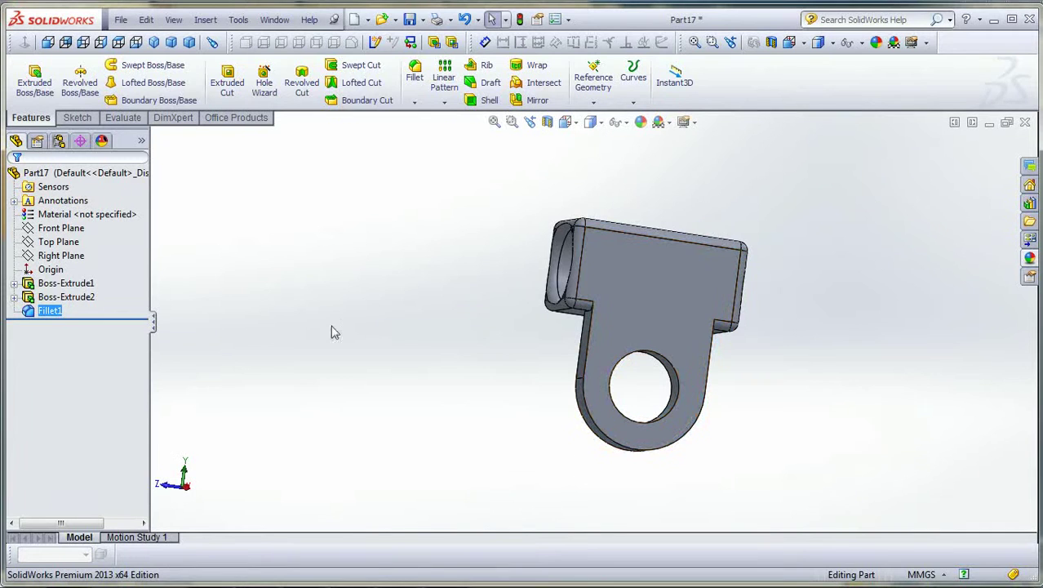
Fillet the tab's curved U-shaped outer edge with a 3 mm radius as Fillet2
left_click(416, 85)
left_click(82, 331)
type("3")
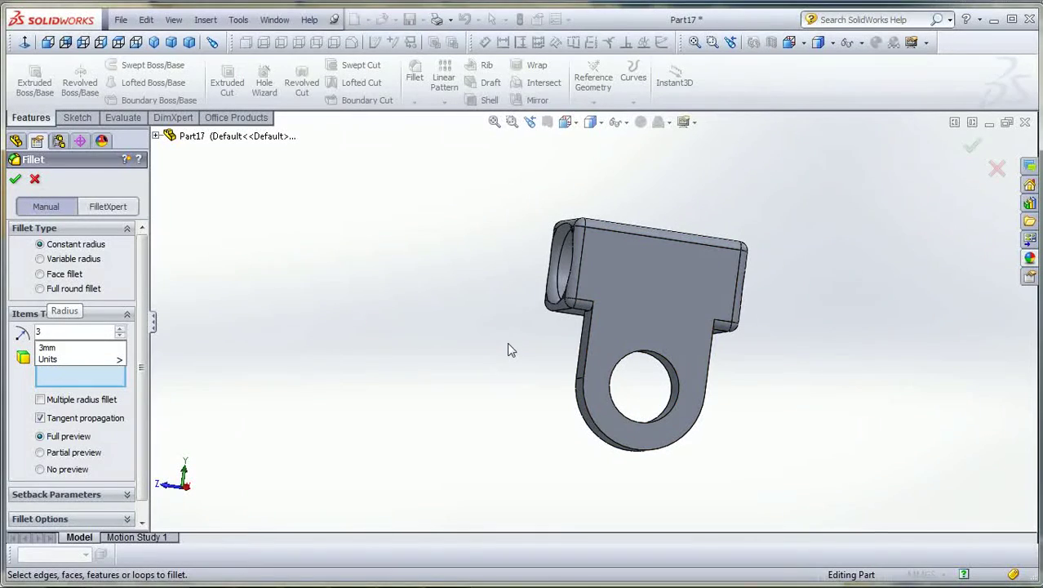
type("mm")
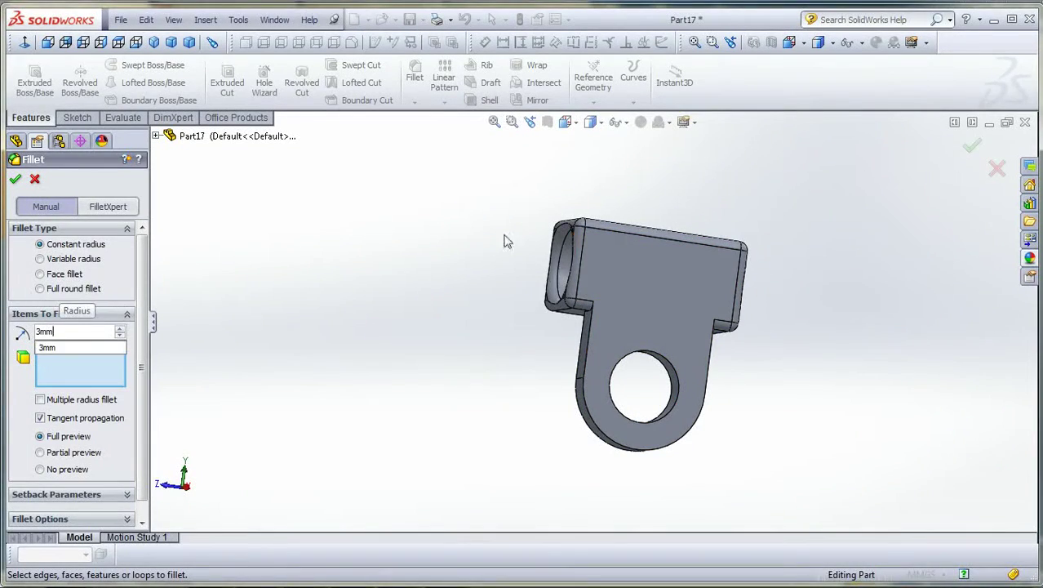
key("Return")
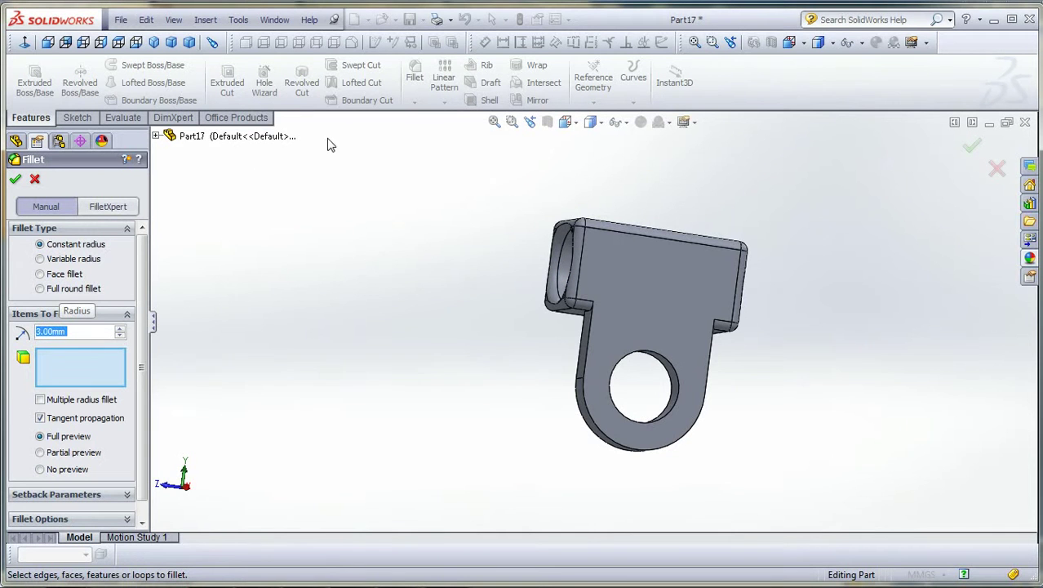
left_click(590, 416)
mouse_move(459, 436)
middle_mouse_down()
mouse_move(498, 434)
mouse_move(434, 440)
mouse_move(493, 466)
mouse_move(437, 461)
mouse_move(433, 445)
middle_mouse_up()
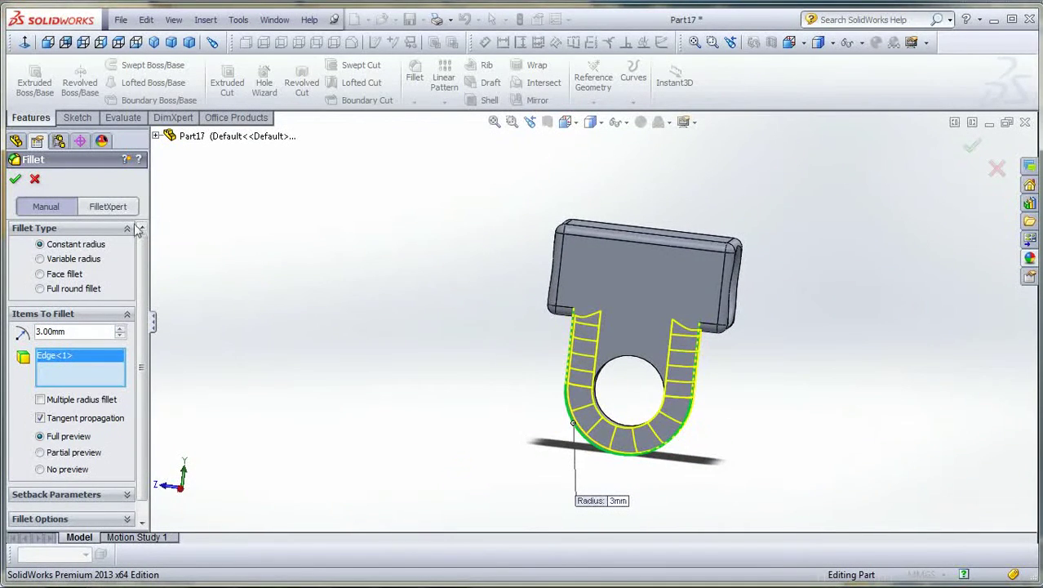
left_click(15, 180)
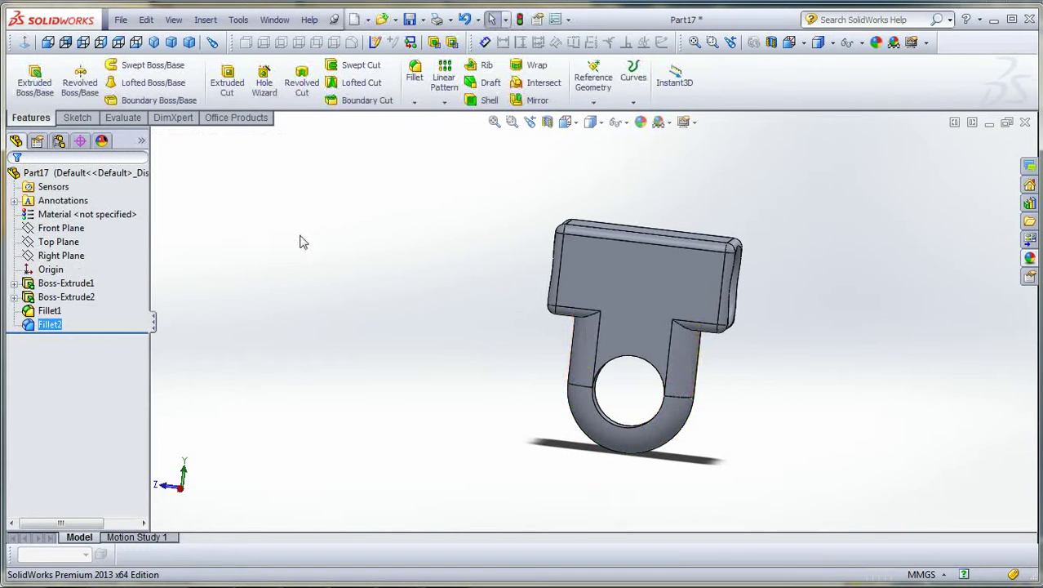
Round both edges where the tab meets the bar with a 1 mm Fillet3
key("Left")
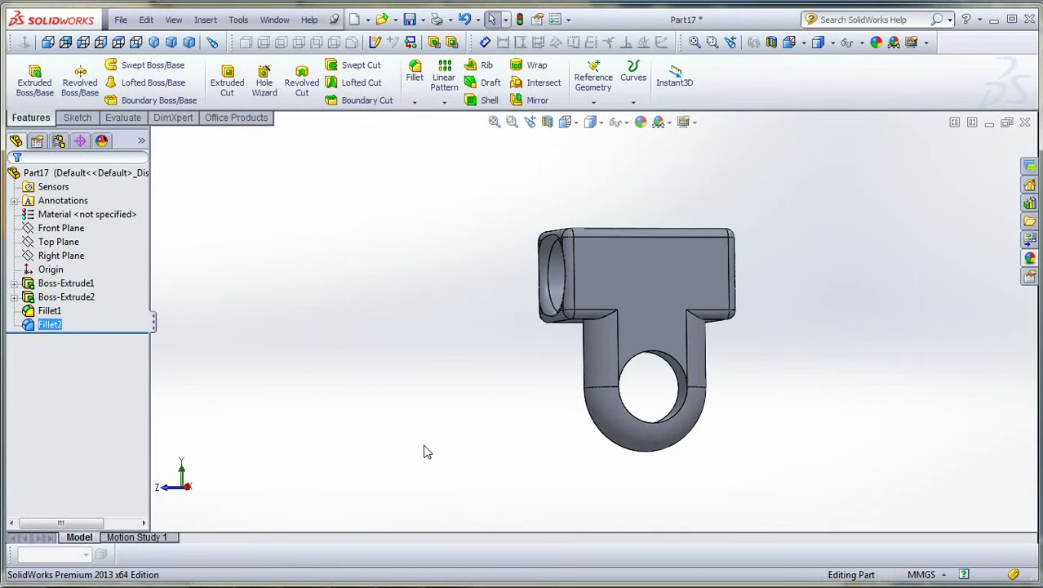
middle_click_drag(467, 433, 431, 436)
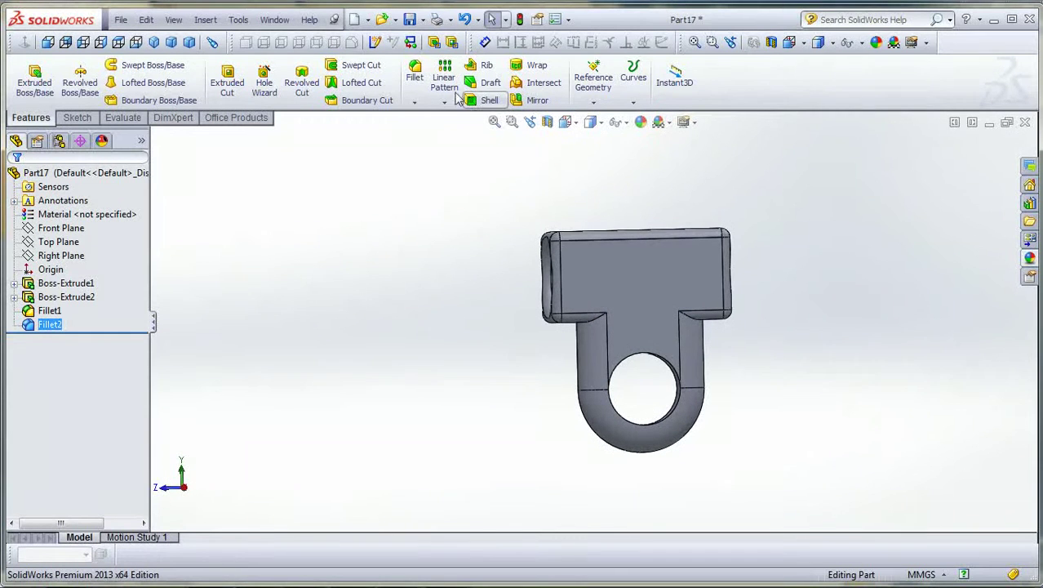
left_click(415, 75)
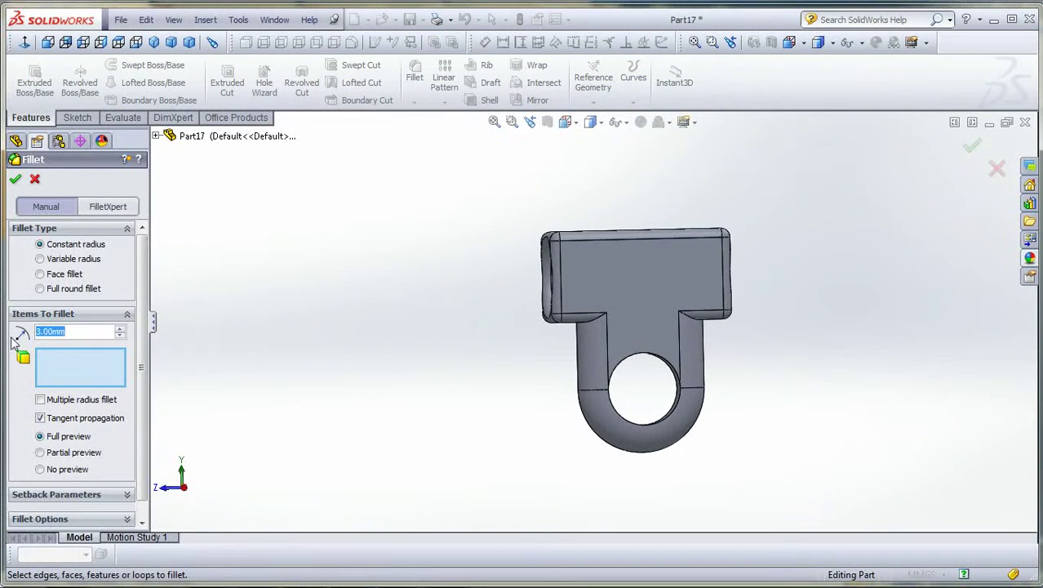
type("1mm")
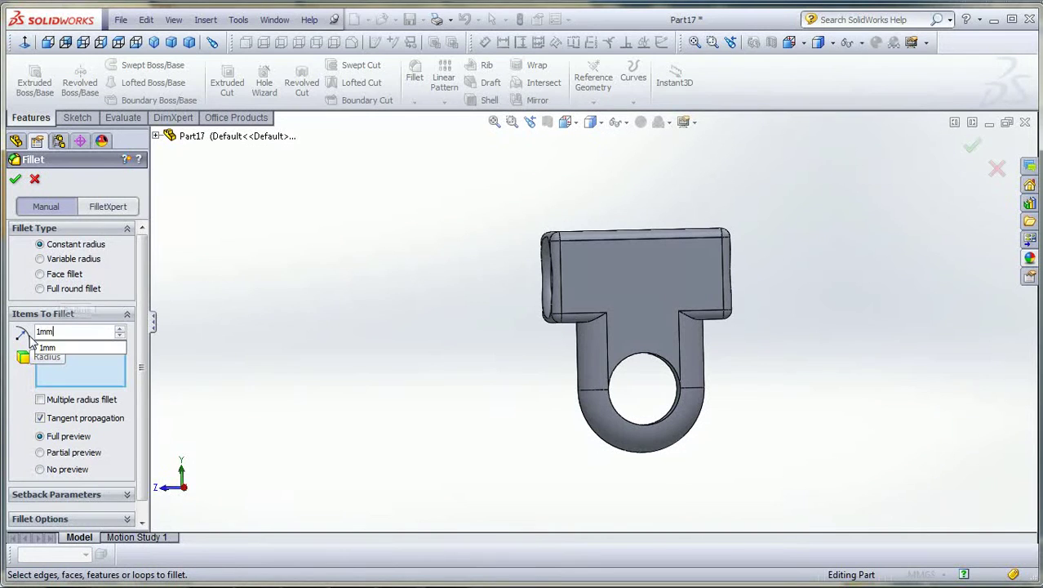
key("Return")
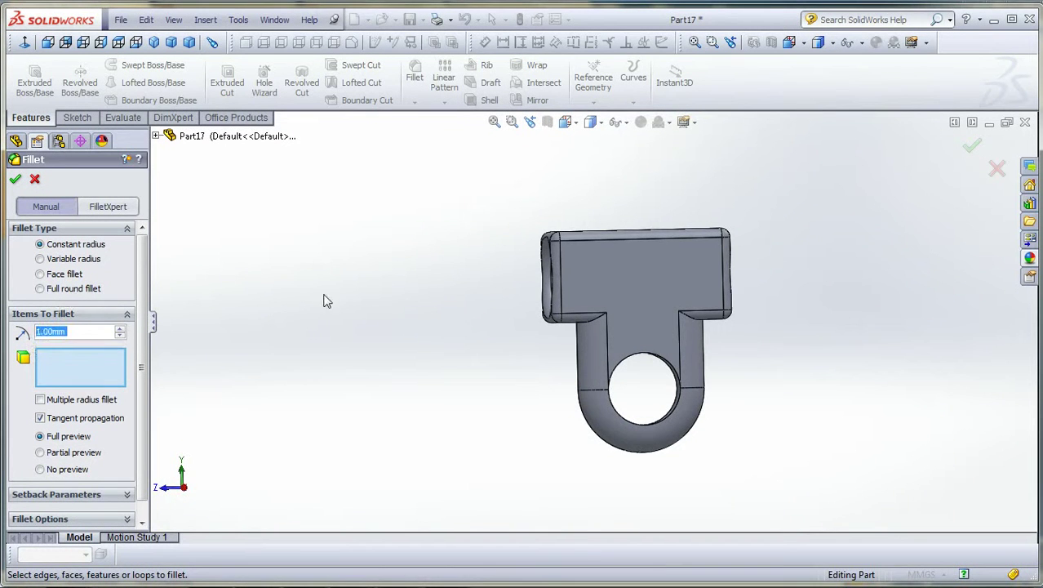
middle_click_drag(315, 305, 380, 349)
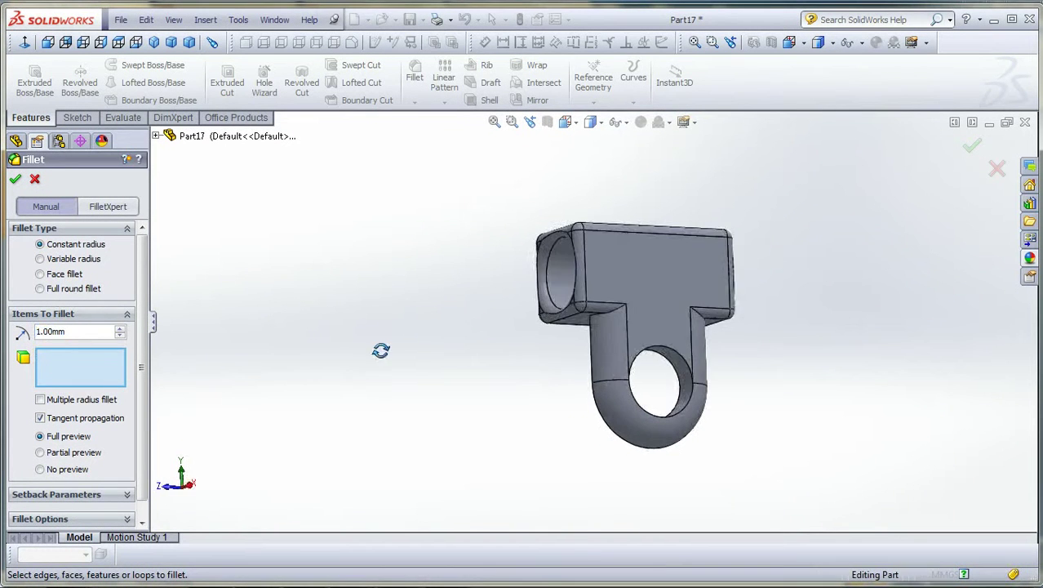
left_click(613, 304)
middle_click_drag(743, 352, 677, 329)
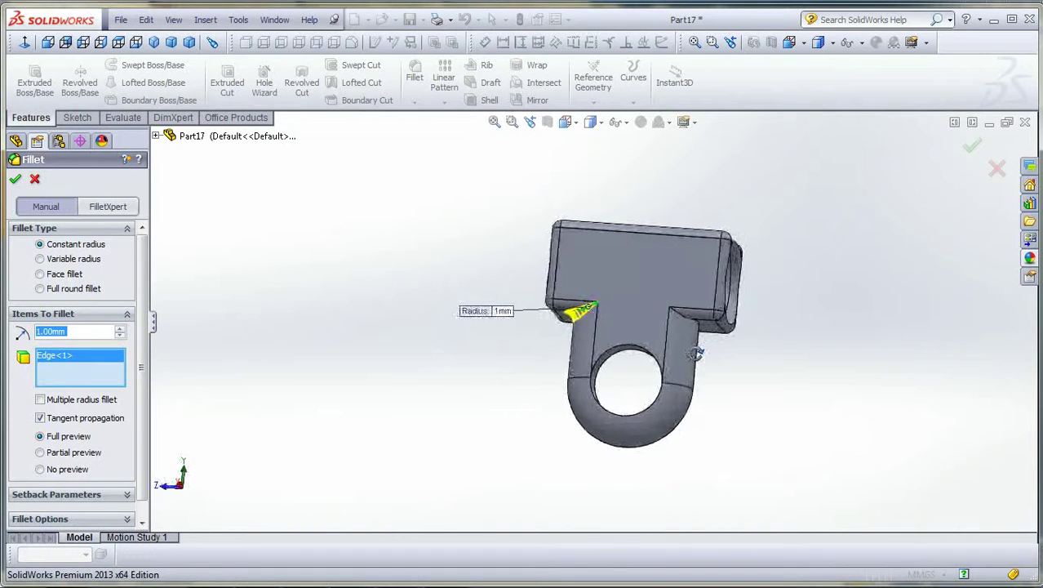
left_click(677, 310)
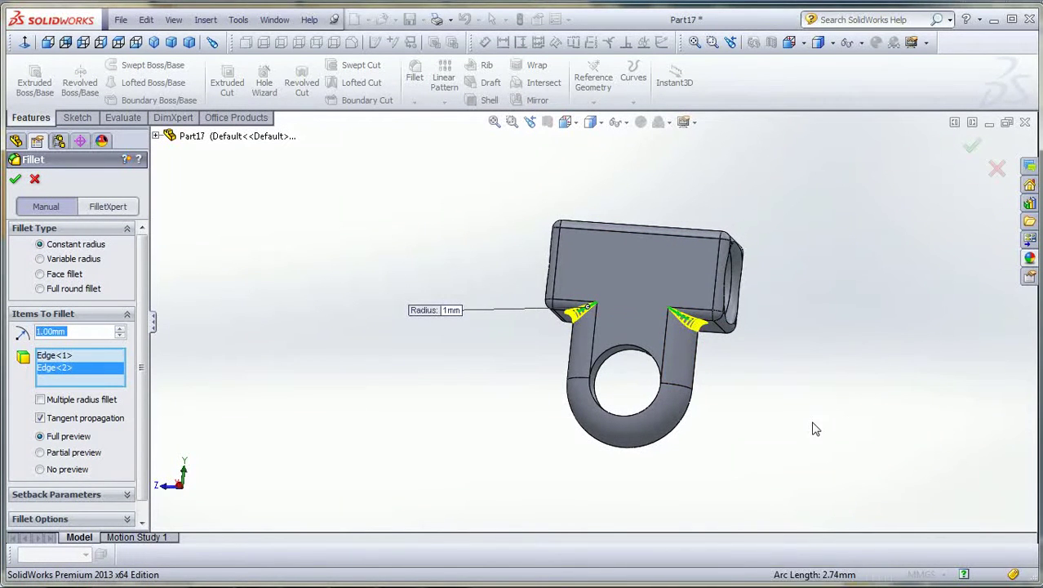
middle_click_drag(814, 426, 834, 444)
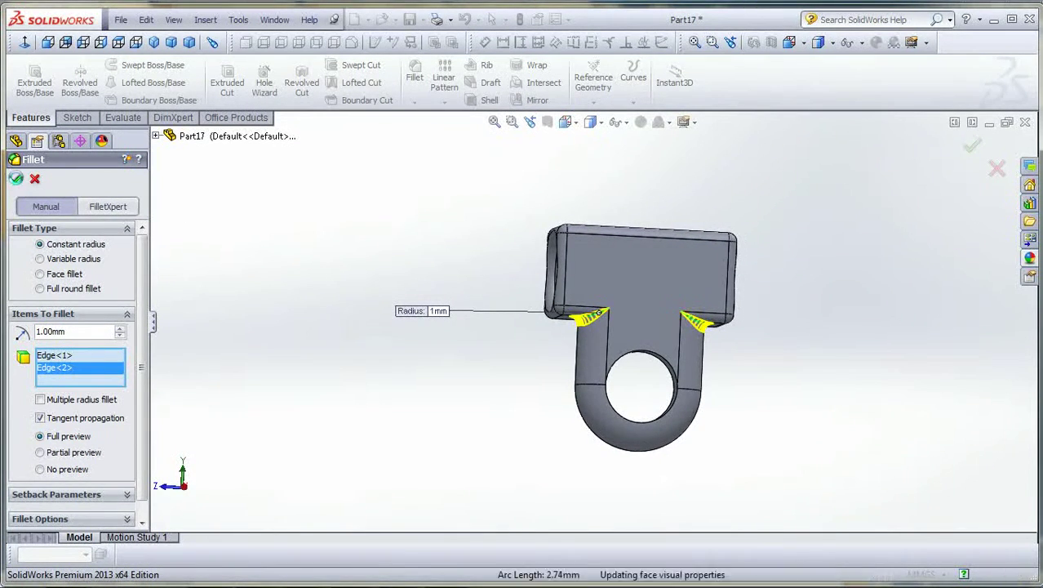
left_click(17, 180)
middle_click_drag(576, 384, 455, 189)
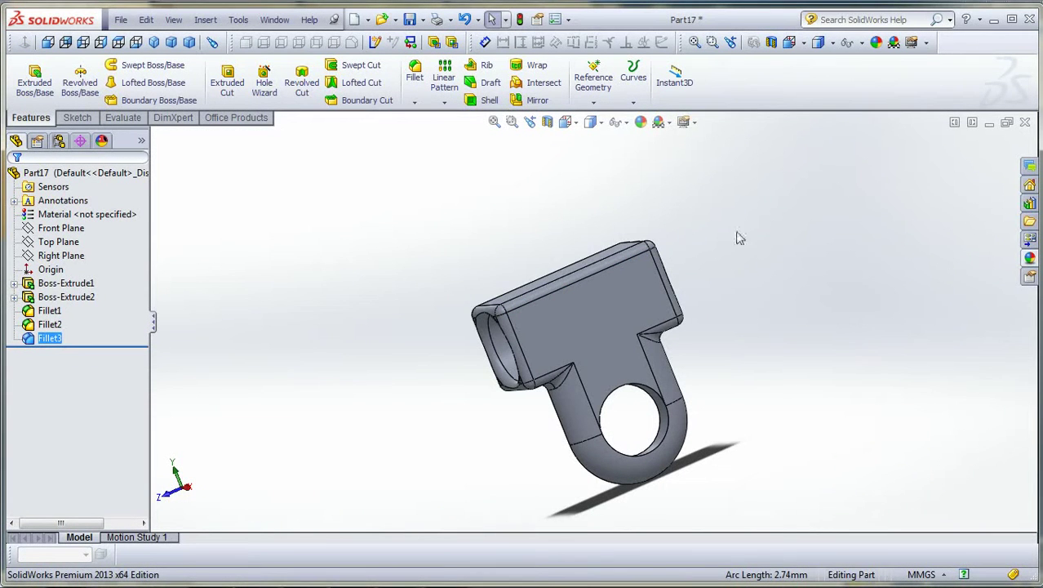
Set the display style to Shaded, without edge lines
left_click(600, 123)
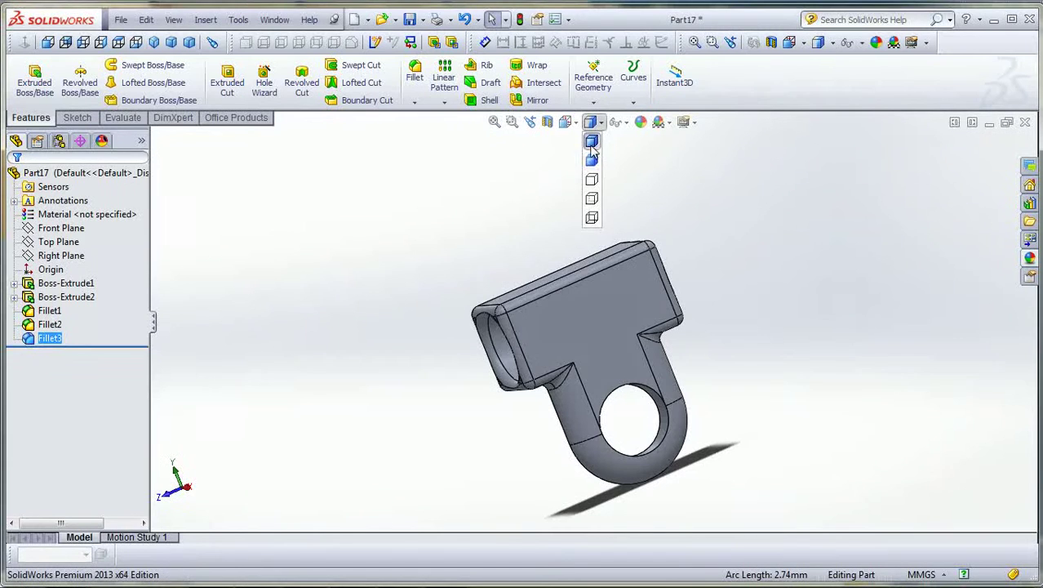
left_click(592, 160)
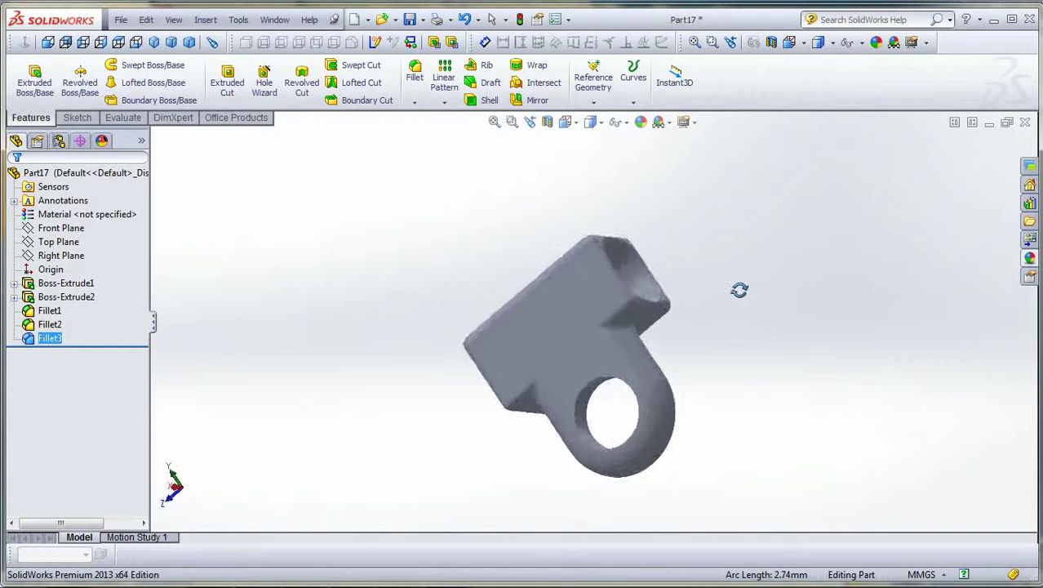